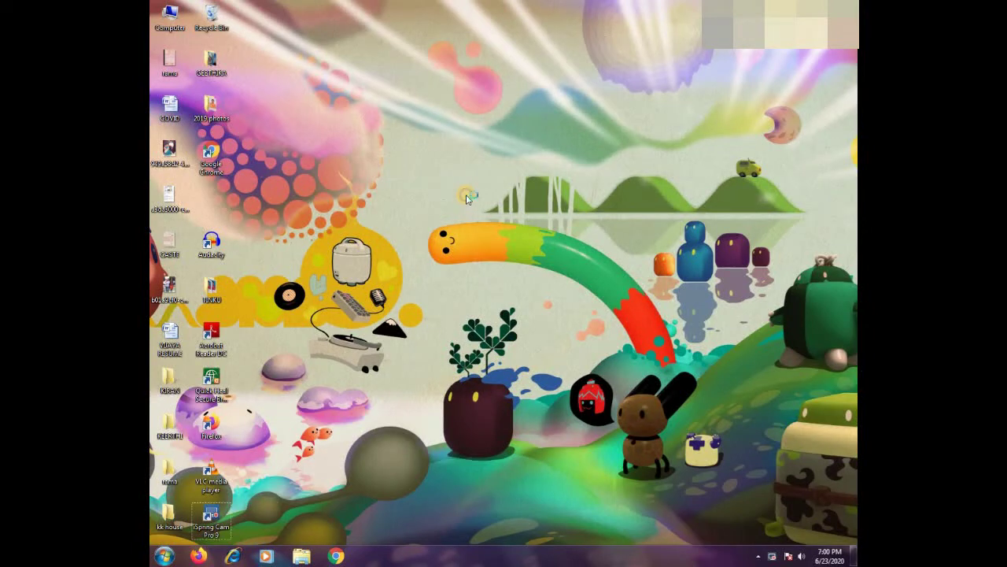
Refresh the Windows desktop and launch Google Chrome from the taskbar.
{"action": "right_click", "coordinate": [467, 197]}
{"action": "left_click", "coordinate": [491, 228]}
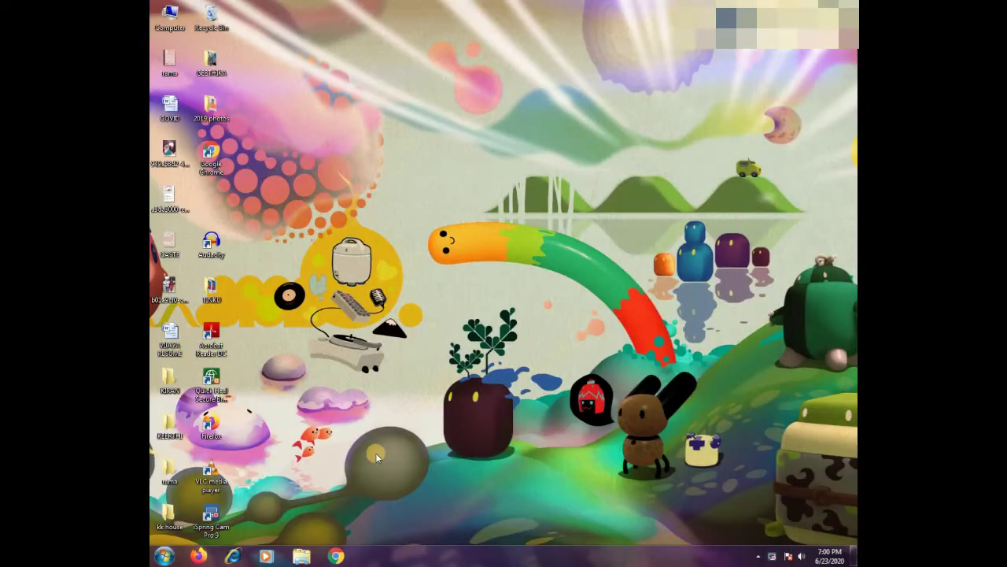
{"action": "left_click", "coordinate": [352, 561]}
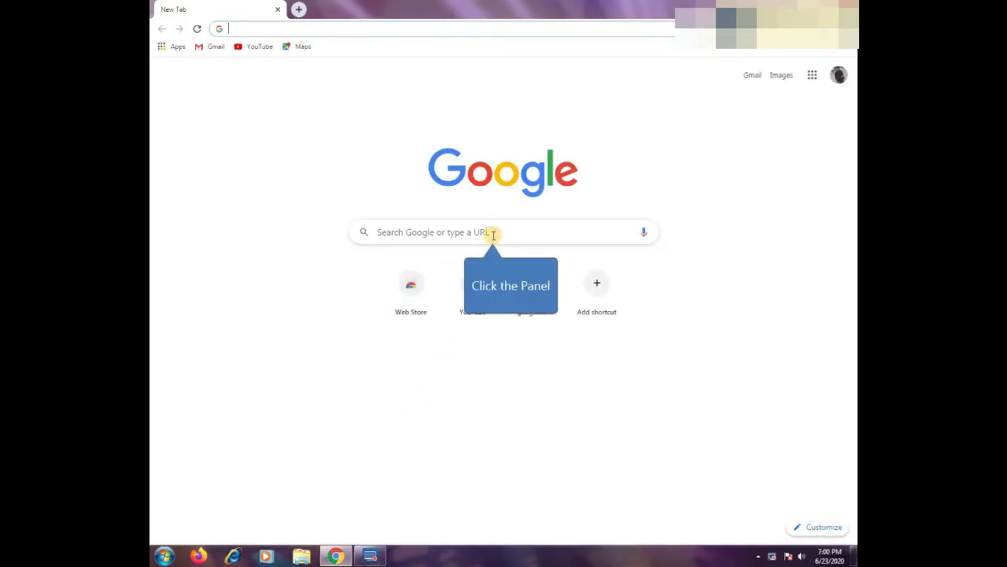
Search Google for 'filmora 9 download' and open the official Wondershare Filmora9 result.
{"action": "left_click", "coordinate": [493, 234]}
{"action": "type", "text": "filmora"}
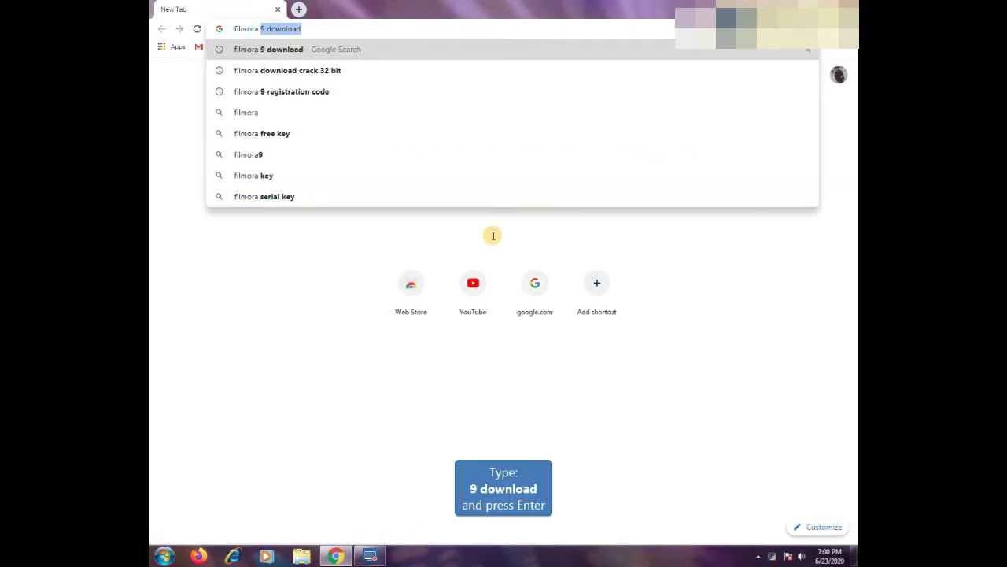
{"action": "type", "text": " 9 download"}
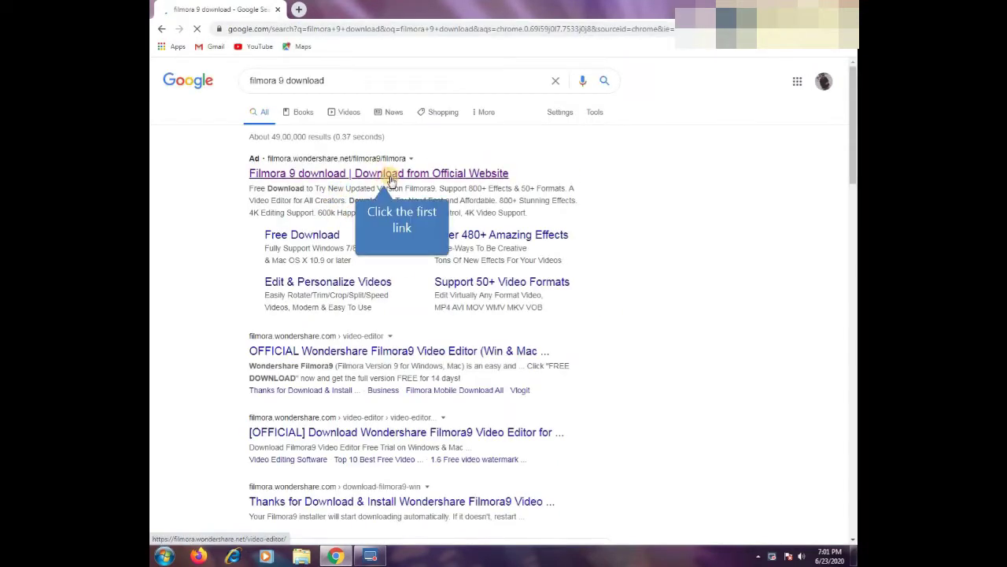
{"action": "left_click", "coordinate": [384, 176]}
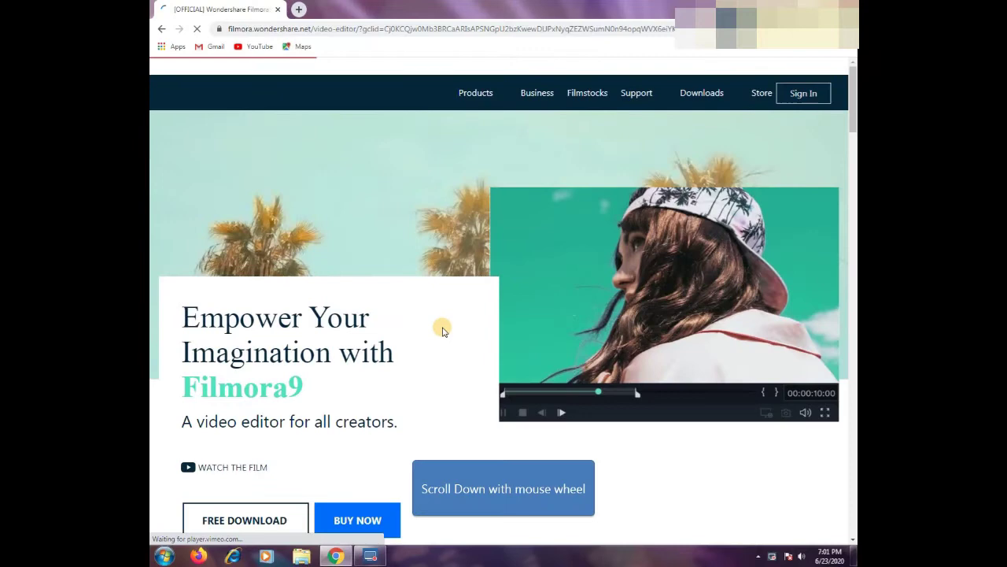
Browse the Filmora9 BUY NOW pricing plans, return, and start the free installer download.
{"action": "scroll", "coordinate": [464, 309], "scroll_direction": "down", "scroll_amount": 5}
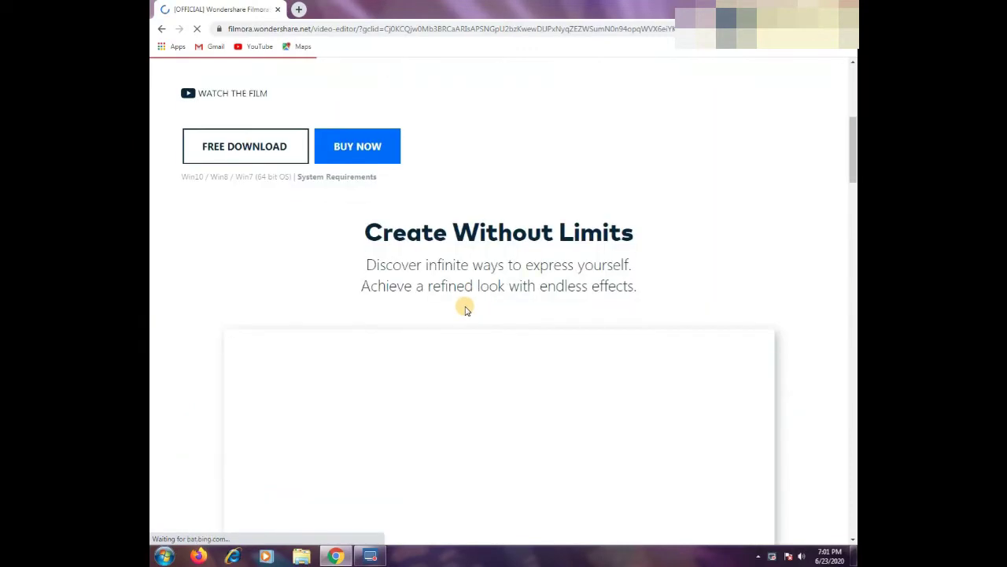
{"action": "scroll", "coordinate": [465, 309], "scroll_direction": "up", "scroll_amount": 3}
{"action": "left_click", "coordinate": [341, 357]}
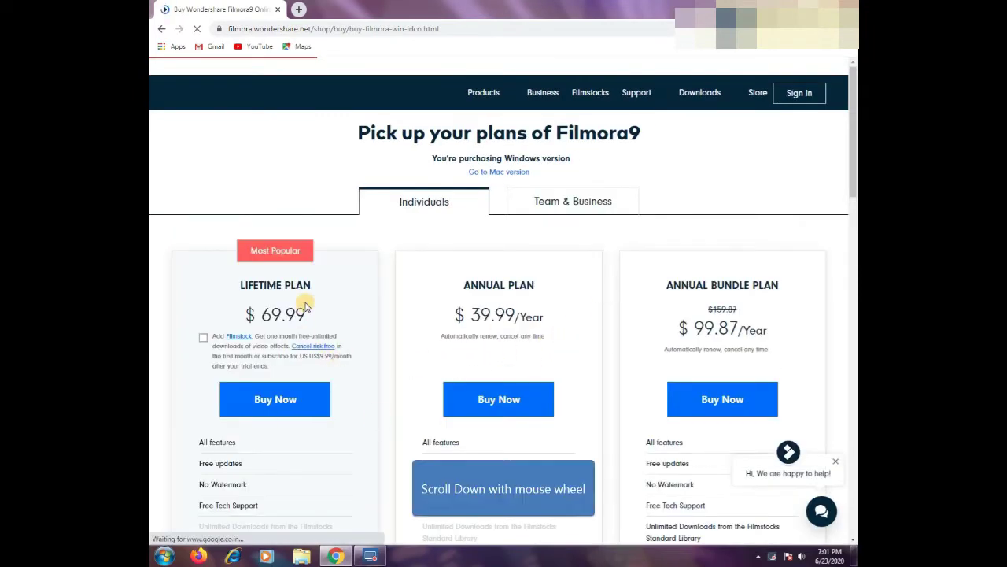
{"action": "scroll", "coordinate": [567, 346], "scroll_direction": "down", "scroll_amount": 2}
{"action": "scroll", "coordinate": [552, 338], "scroll_direction": "down", "scroll_amount": 2}
{"action": "scroll", "coordinate": [551, 338], "scroll_direction": "up", "scroll_amount": 4}
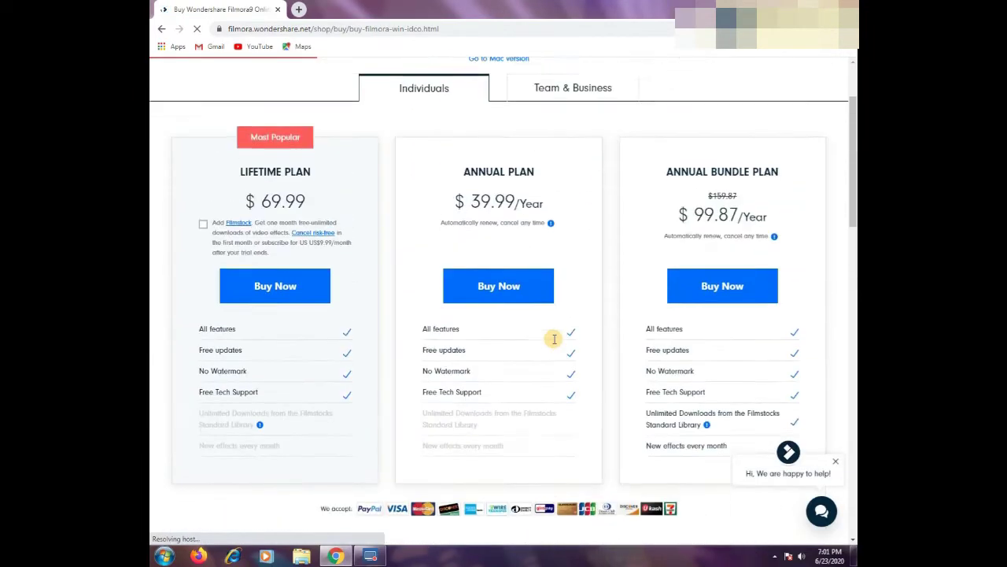
{"action": "left_click", "coordinate": [161, 29]}
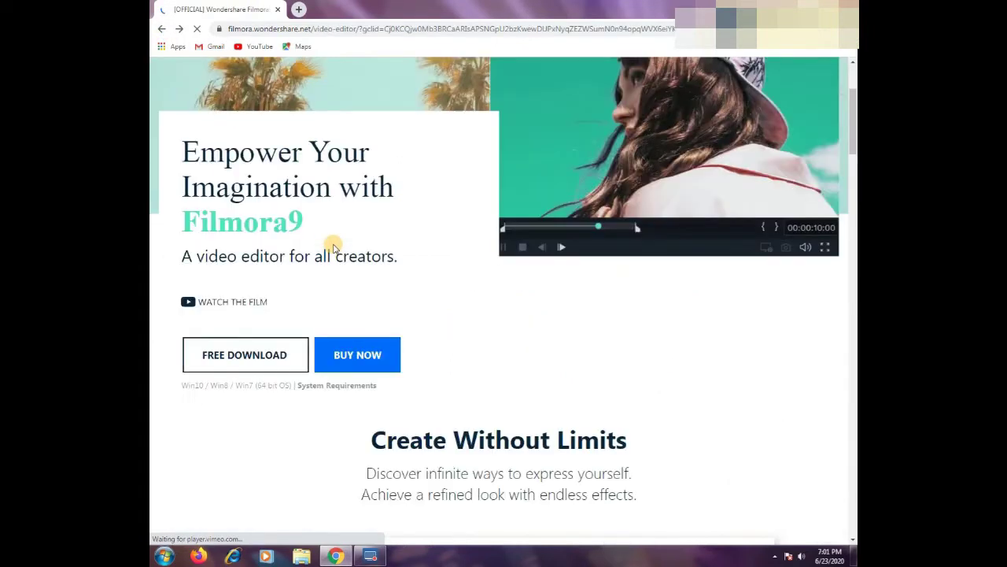
{"action": "left_click", "coordinate": [241, 355]}
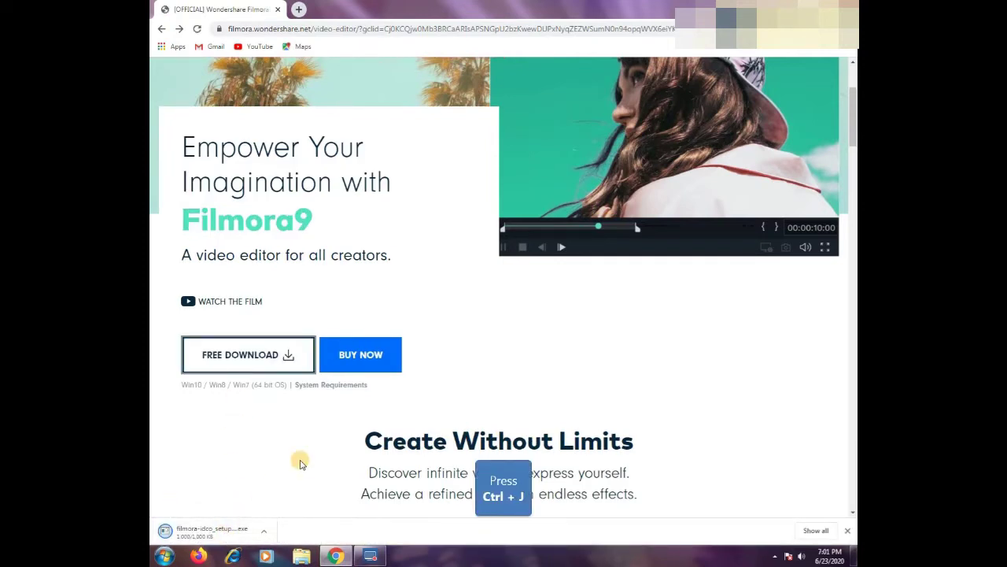
Remove the duplicate download and show the installer in the Downloads folder, minimizing Chrome.
{"action": "key", "text": "ctrl+j"}
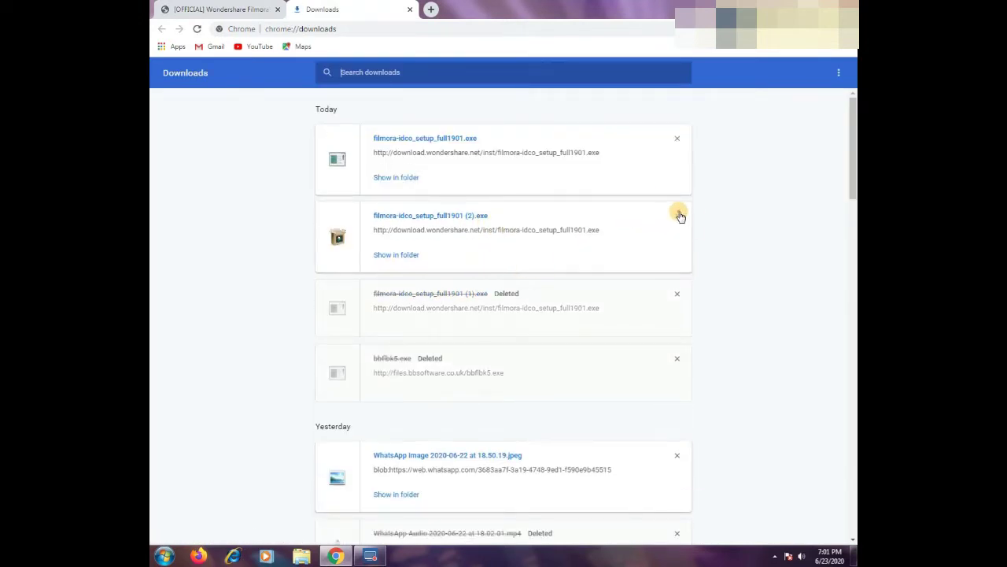
{"action": "left_click", "coordinate": [677, 216]}
{"action": "left_click", "coordinate": [396, 177]}
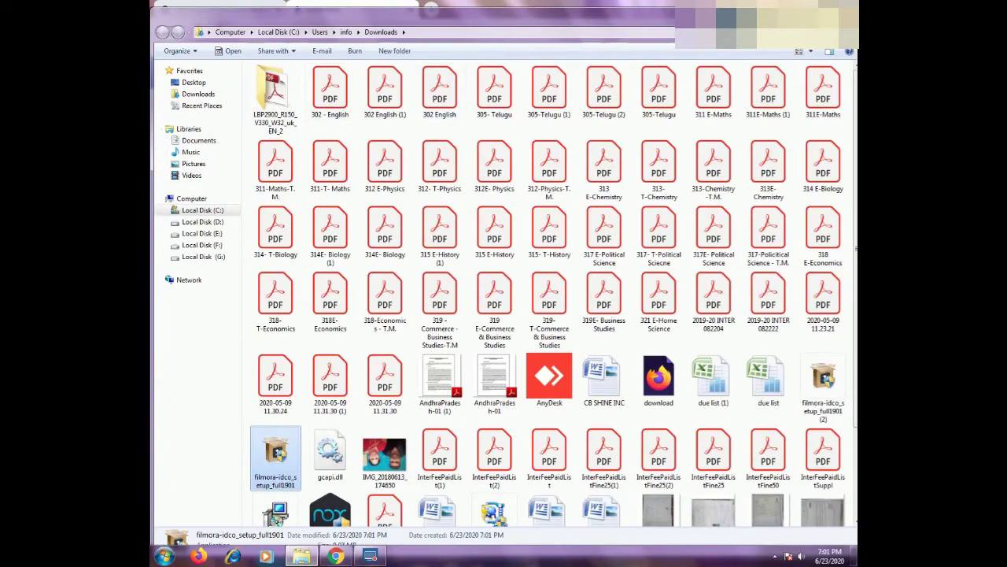
{"action": "left_click_drag", "start_coordinate": [692, 10], "coordinate": [620, 48]}
{"action": "left_click", "coordinate": [846, 4]}
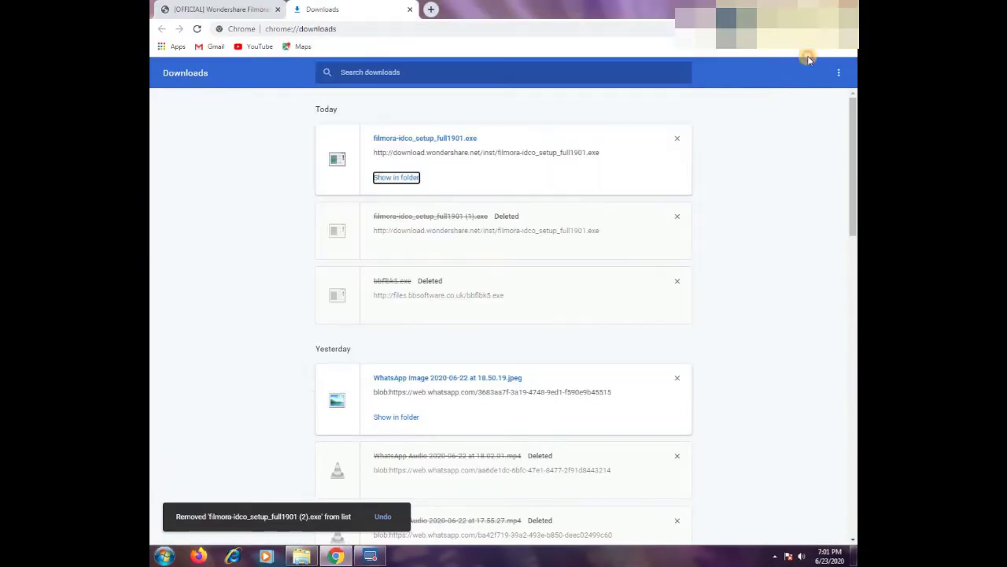
{"action": "left_click", "coordinate": [800, 6]}
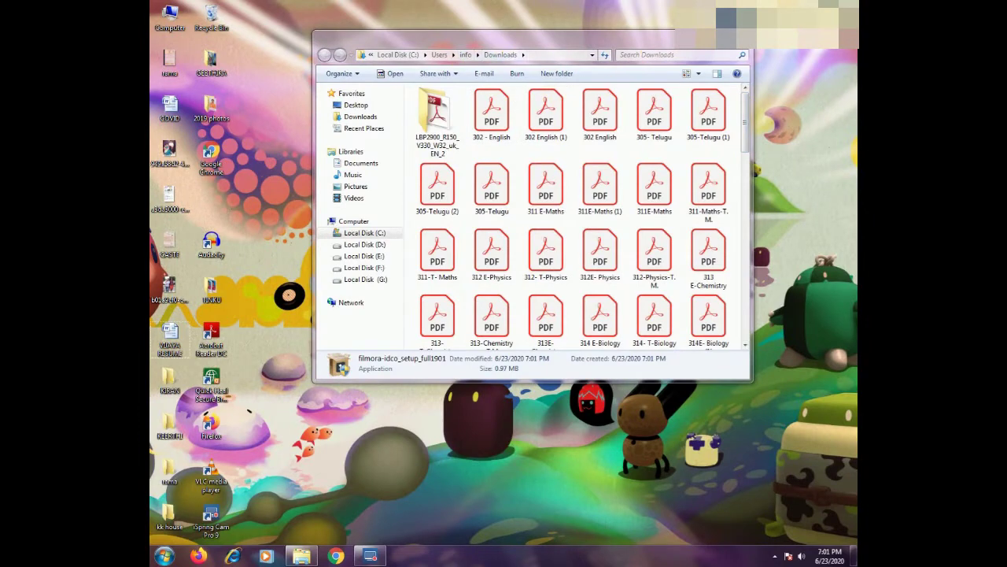
Maximize the Downloads folder and run filmora-idco_setup_full1901.
{"action": "double_click", "coordinate": [525, 37]}
{"action": "scroll", "coordinate": [614, 247], "scroll_direction": "down", "scroll_amount": 3}
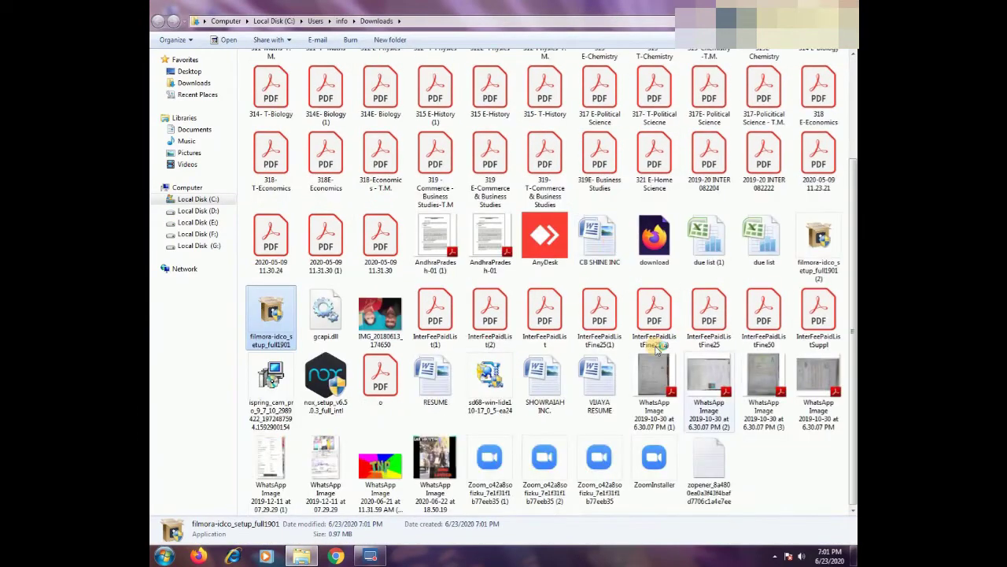
{"action": "left_click", "coordinate": [276, 337]}
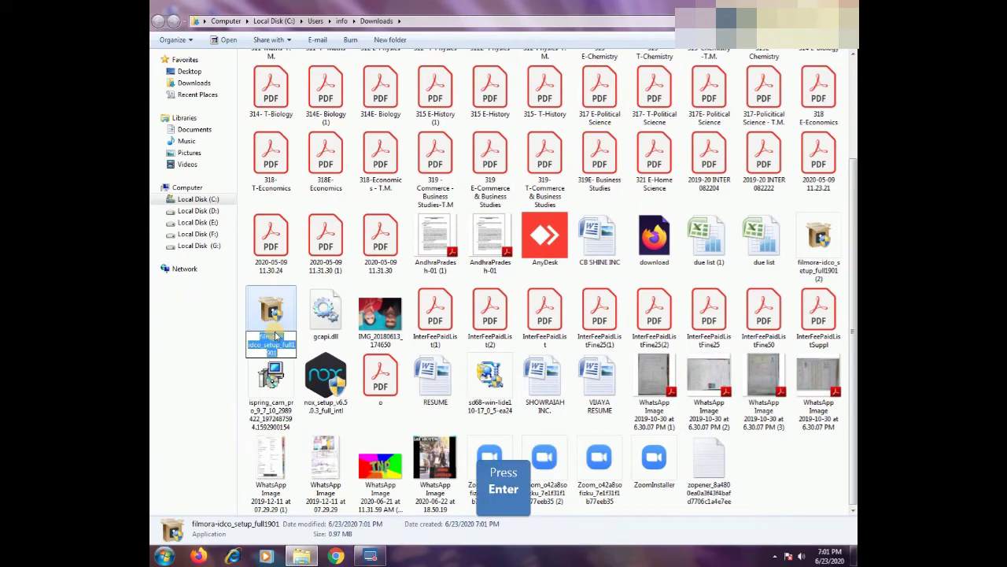
{"action": "key", "text": "Return"}
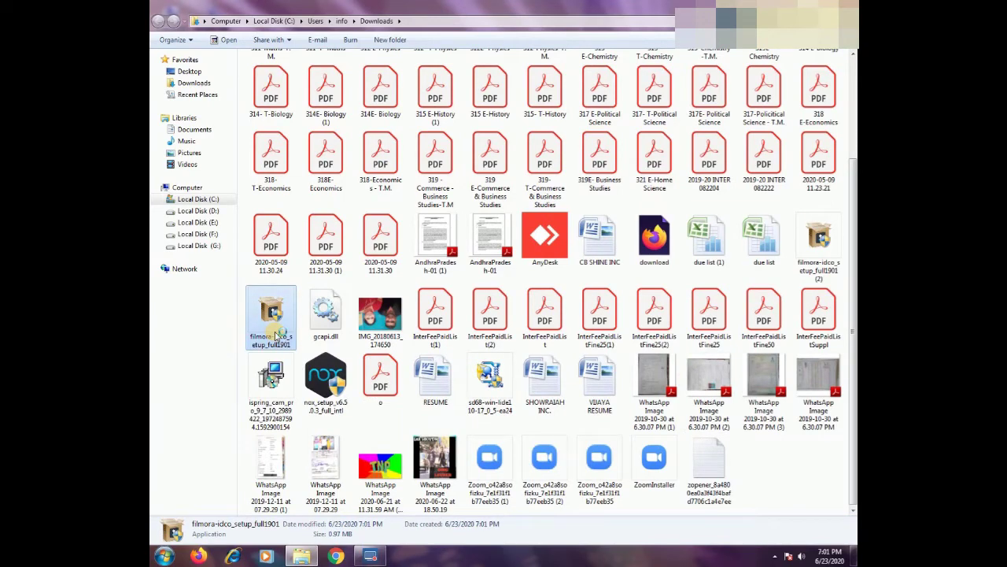
{"action": "double_click", "coordinate": [267, 337]}
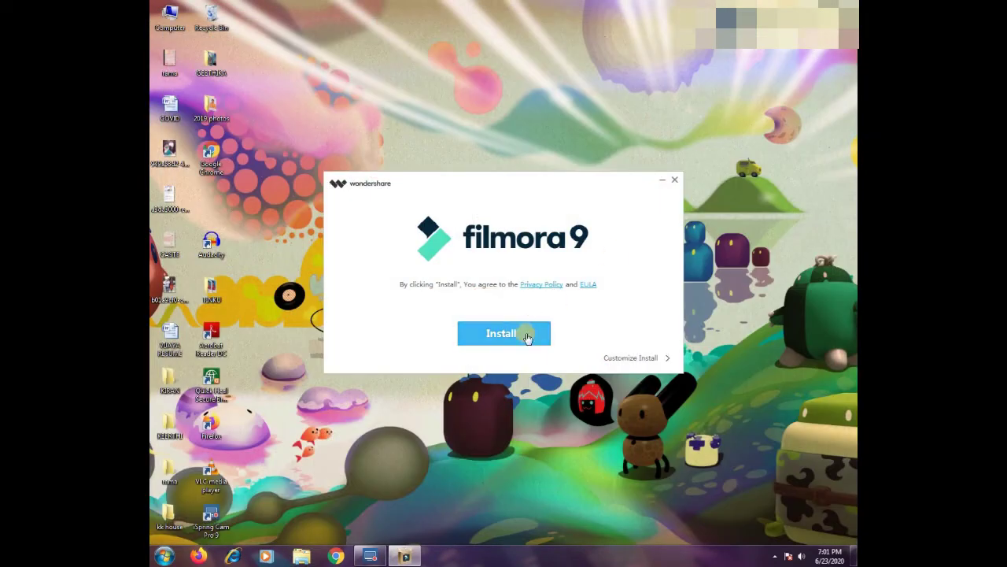
Install Filmora9 over the existing copy and accept the Windows 7 Basic colour scheme.
{"action": "left_click", "coordinate": [525, 335]}
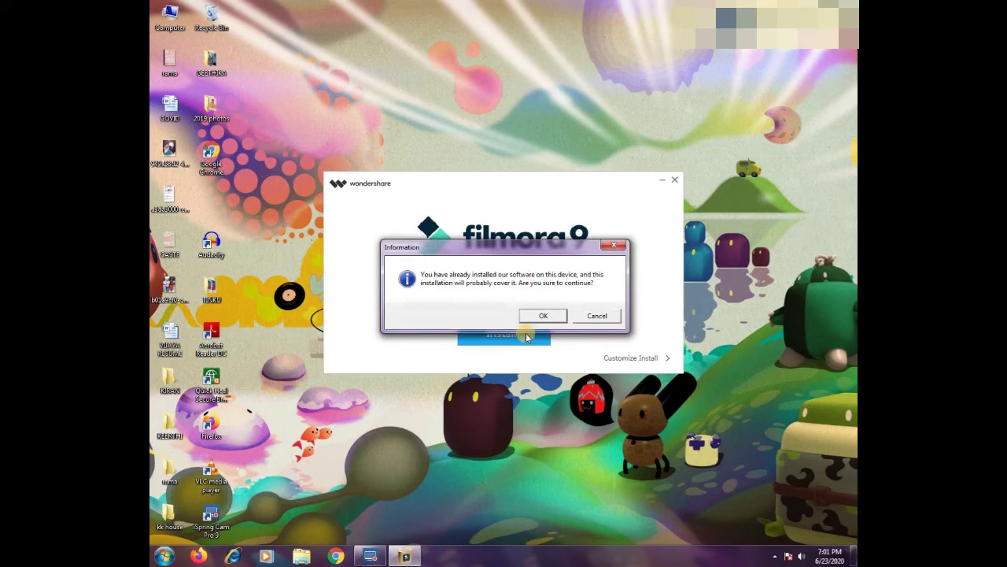
{"action": "left_click", "coordinate": [544, 315]}
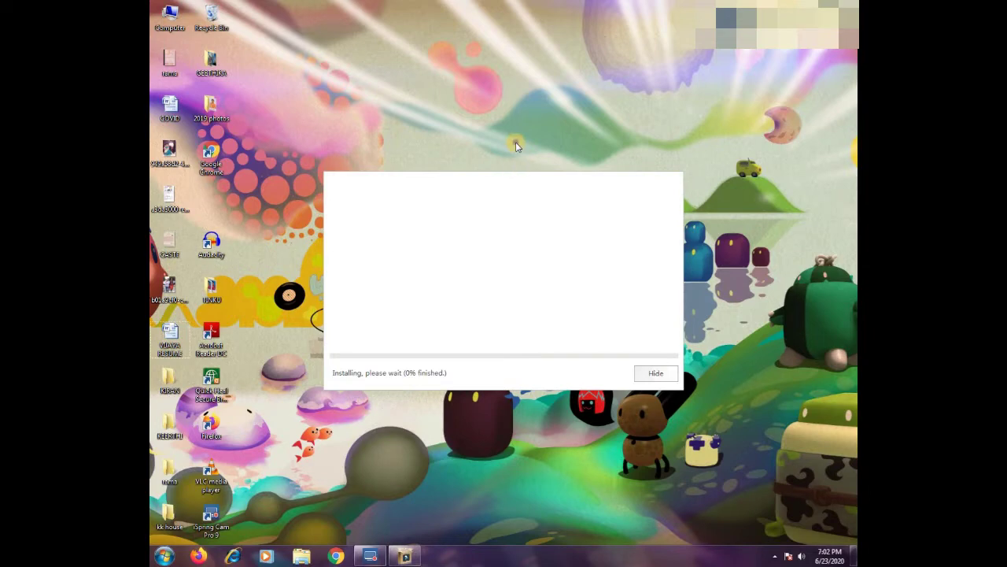
{"action": "right_click", "coordinate": [515, 142]}
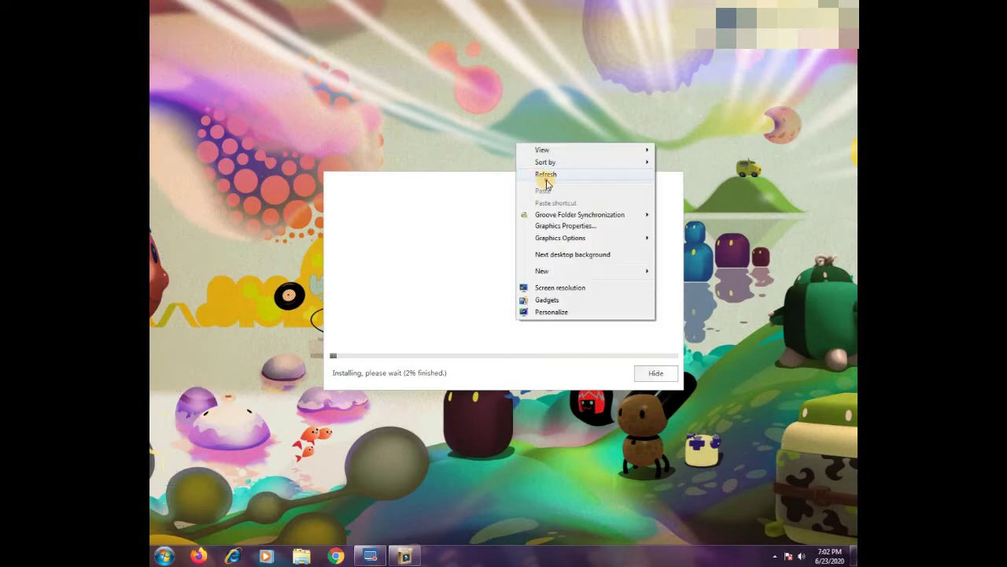
{"action": "left_click", "coordinate": [546, 178]}
{"action": "right_click", "coordinate": [520, 135]}
{"action": "left_click", "coordinate": [547, 166]}
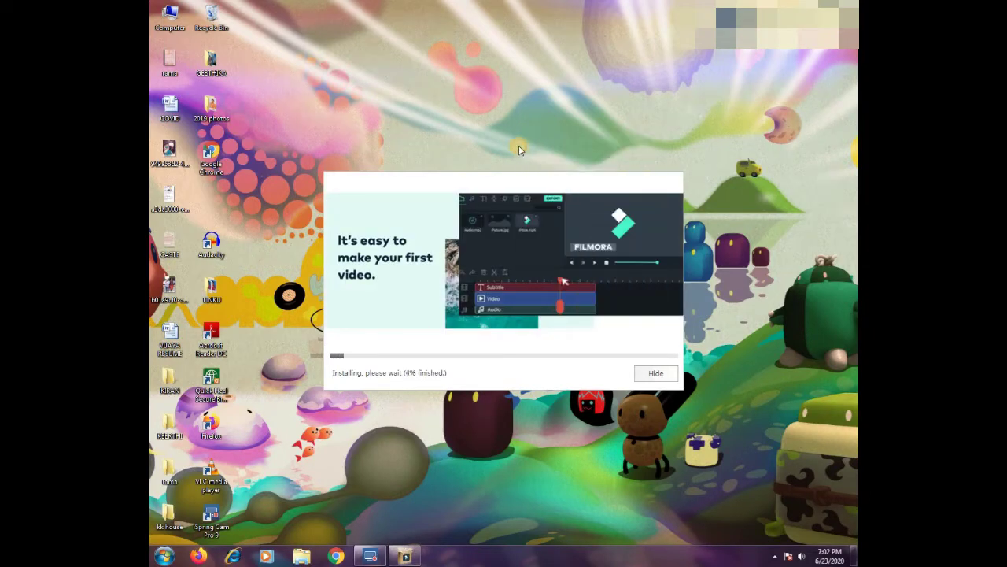
{"action": "right_click", "coordinate": [519, 143]}
{"action": "left_click", "coordinate": [545, 175]}
{"action": "right_click", "coordinate": [518, 145]}
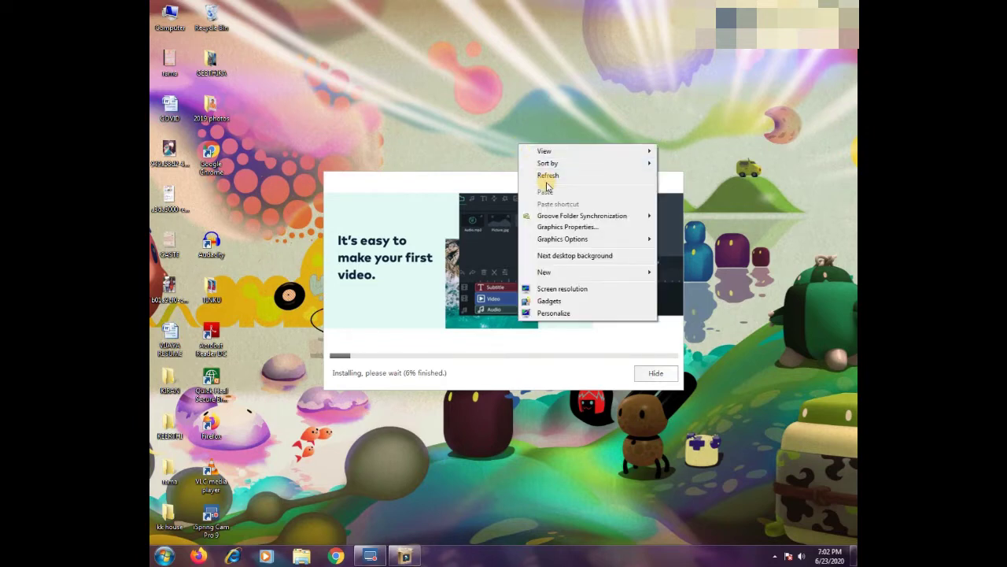
{"action": "left_click", "coordinate": [547, 175]}
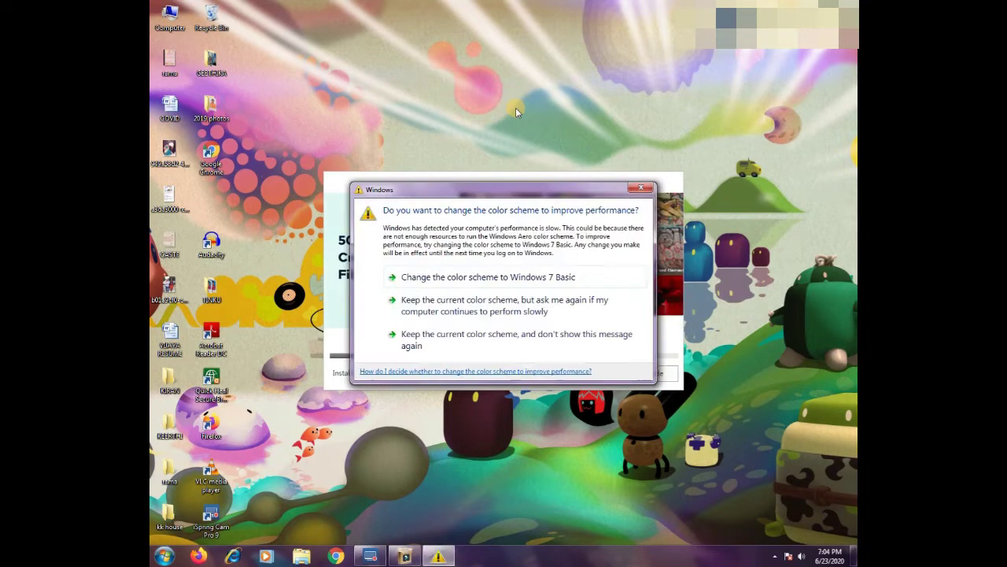
{"action": "left_click", "coordinate": [540, 276]}
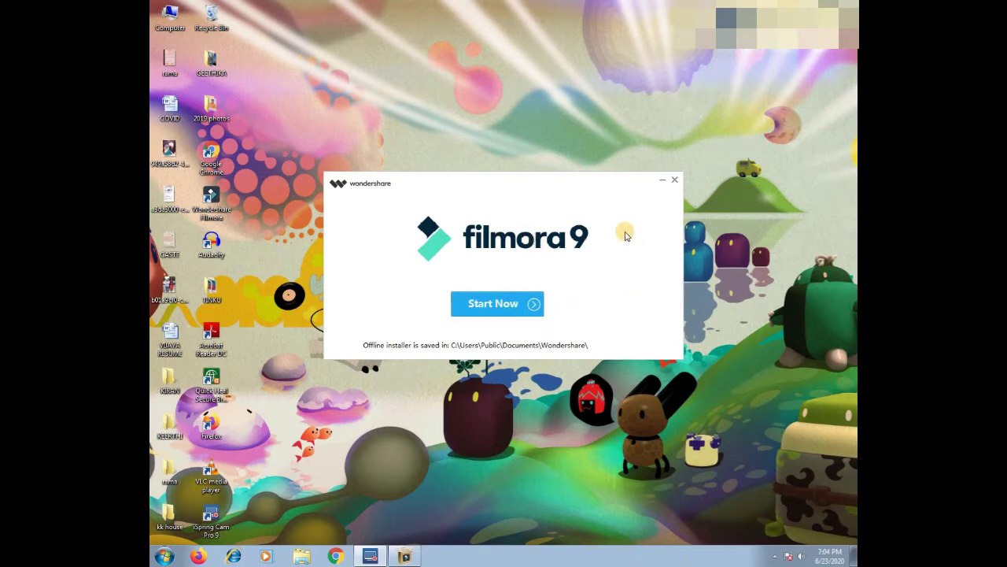
Launch Filmora9 with Start Now, move the Register Your Software form, and choose Free Trial.
{"action": "left_click", "coordinate": [506, 307]}
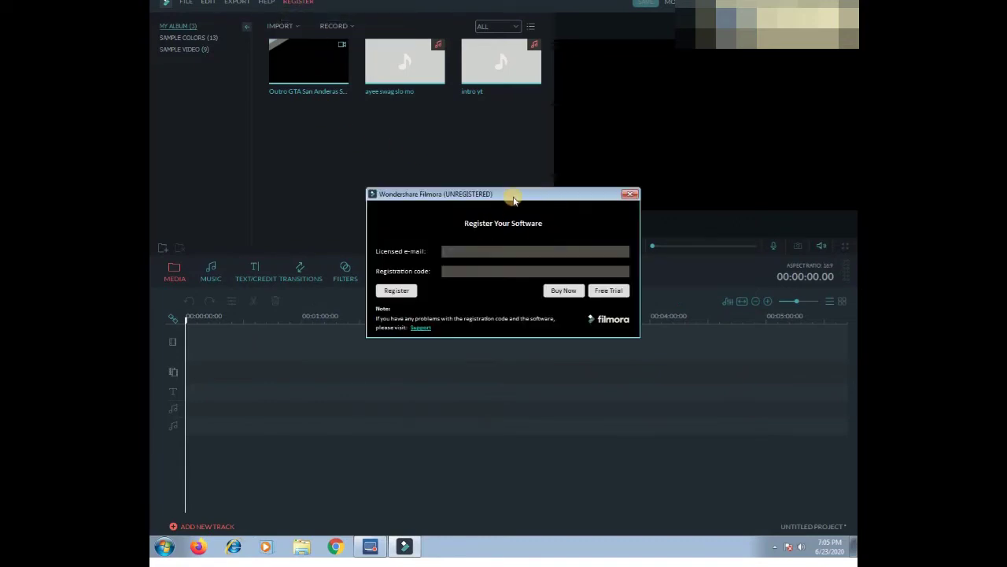
{"action": "left_click_drag", "start_coordinate": [515, 195], "coordinate": [492, 179]}
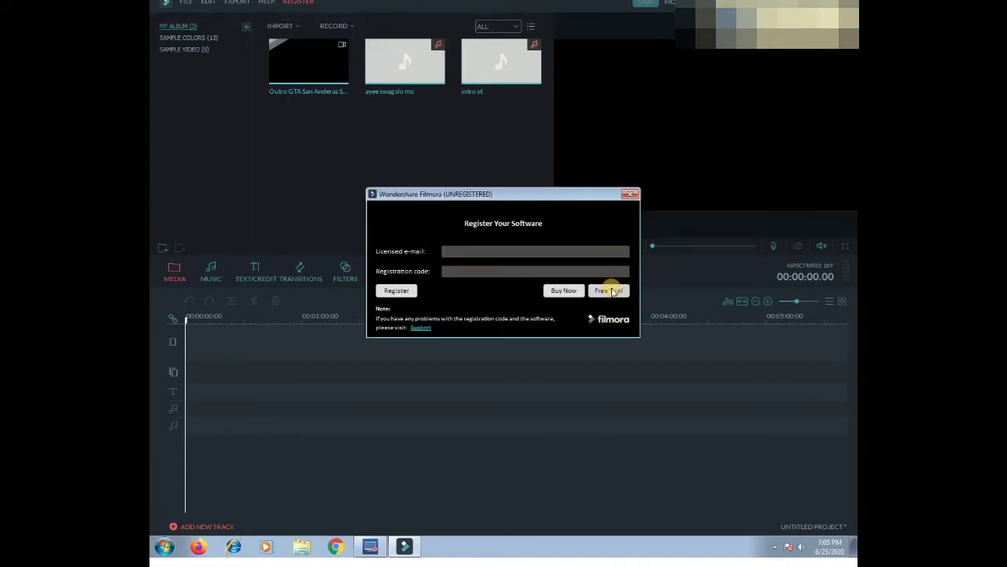
{"action": "left_click", "coordinate": [610, 291]}
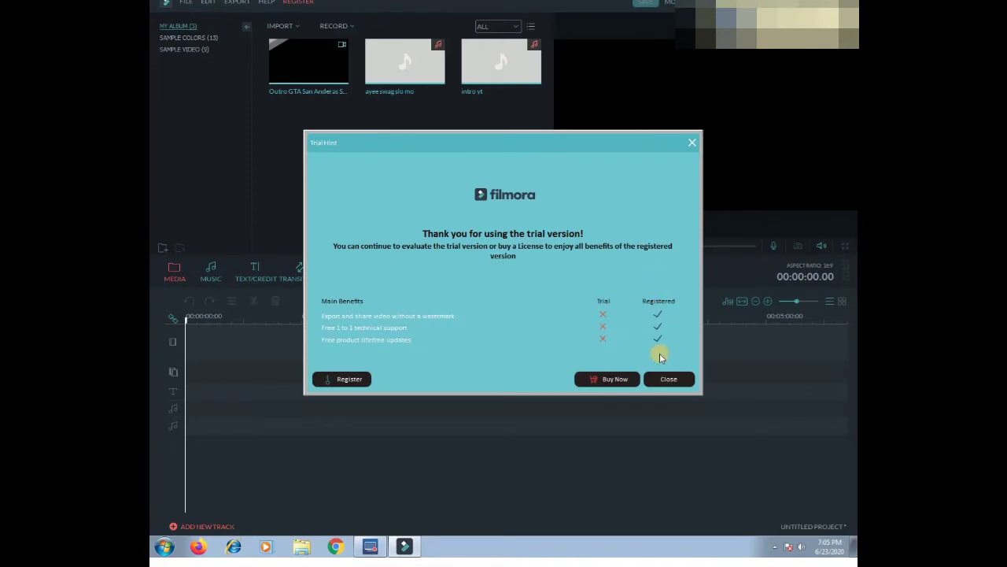
Close the Filmora trial reminder and refresh the desktop several times.
{"action": "left_click", "coordinate": [665, 381]}
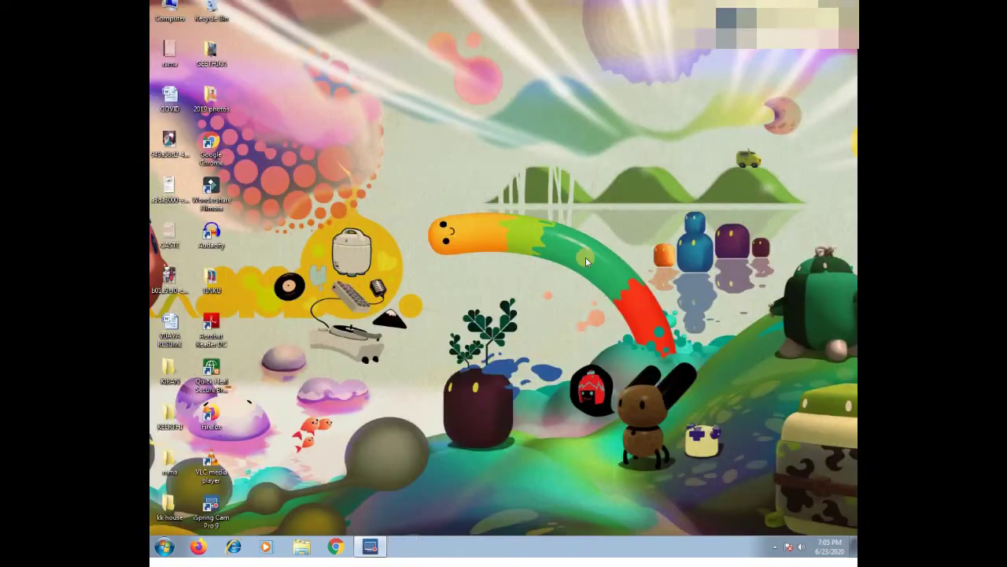
{"action": "right_click", "coordinate": [509, 160]}
{"action": "left_click", "coordinate": [508, 162]}
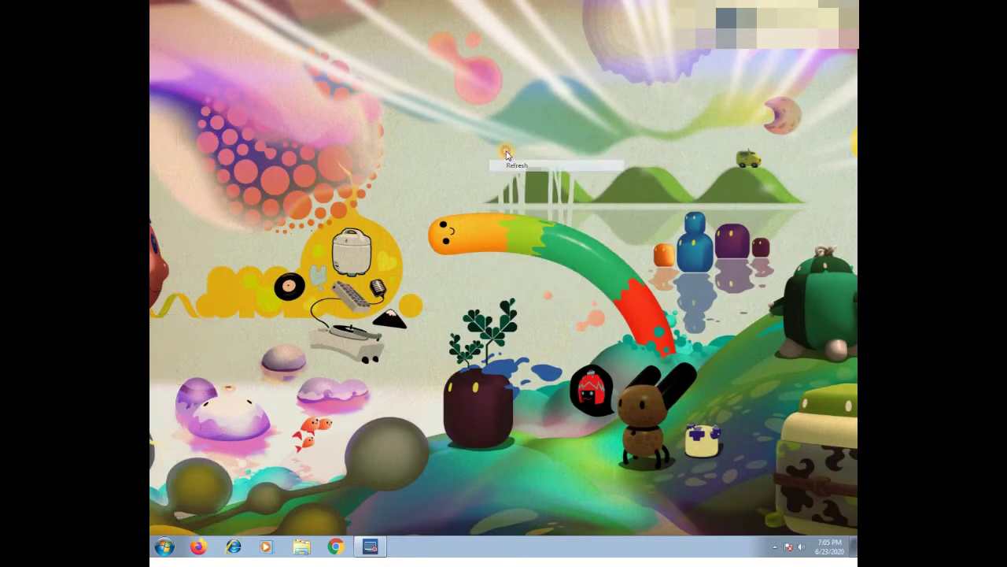
{"action": "right_click", "coordinate": [502, 152]}
{"action": "left_click", "coordinate": [511, 157]}
{"action": "right_click", "coordinate": [515, 161]}
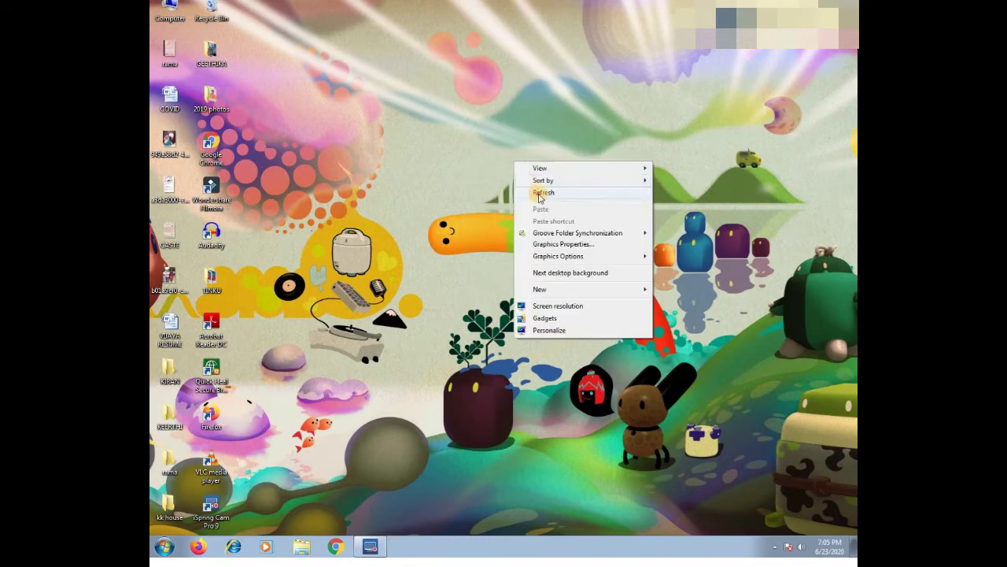
{"action": "left_click", "coordinate": [539, 193]}
{"action": "right_click", "coordinate": [453, 142]}
{"action": "left_click", "coordinate": [468, 177]}
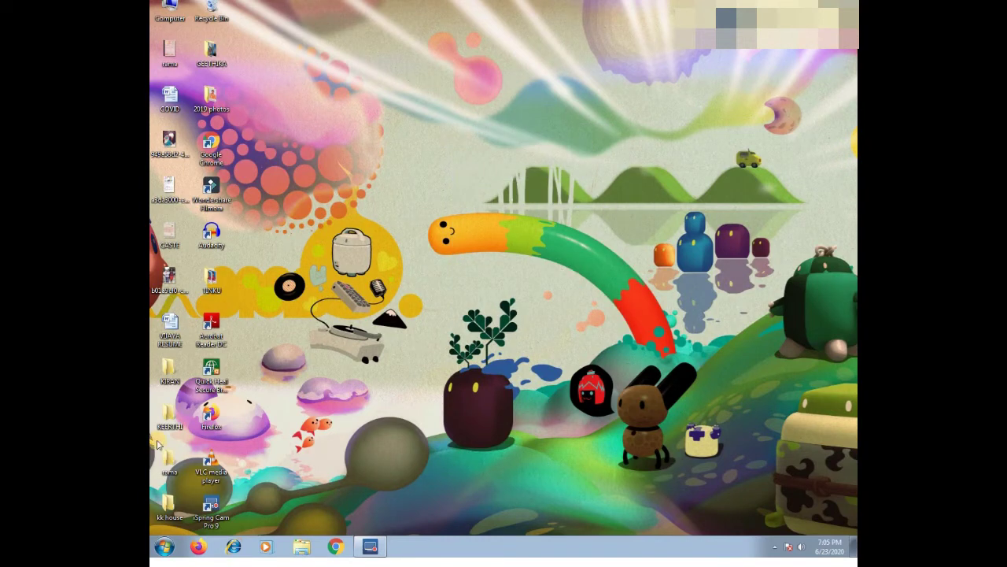
Open Chrome and search Google for 'filmora registration code'.
{"action": "left_click", "coordinate": [331, 548]}
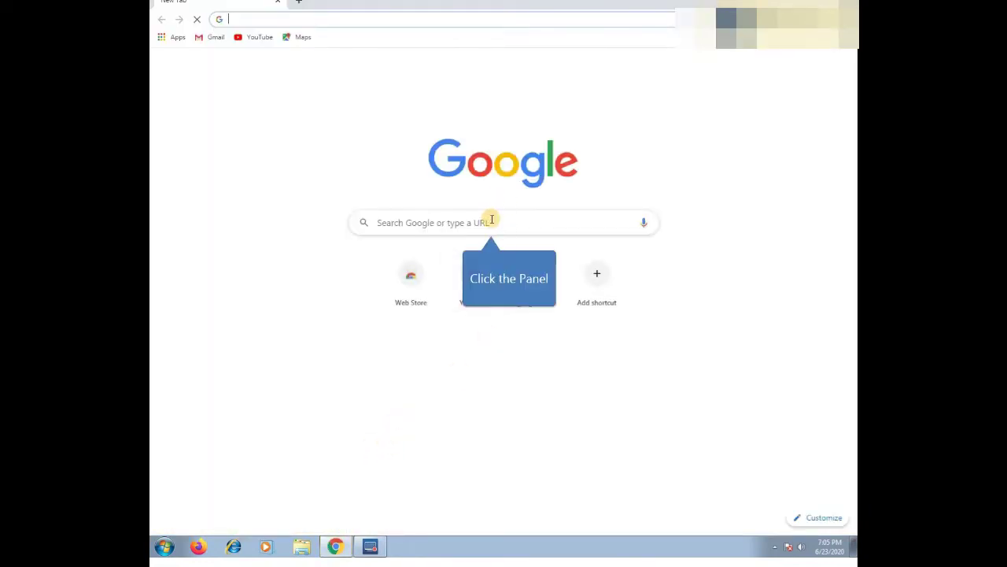
{"action": "left_click", "coordinate": [491, 220]}
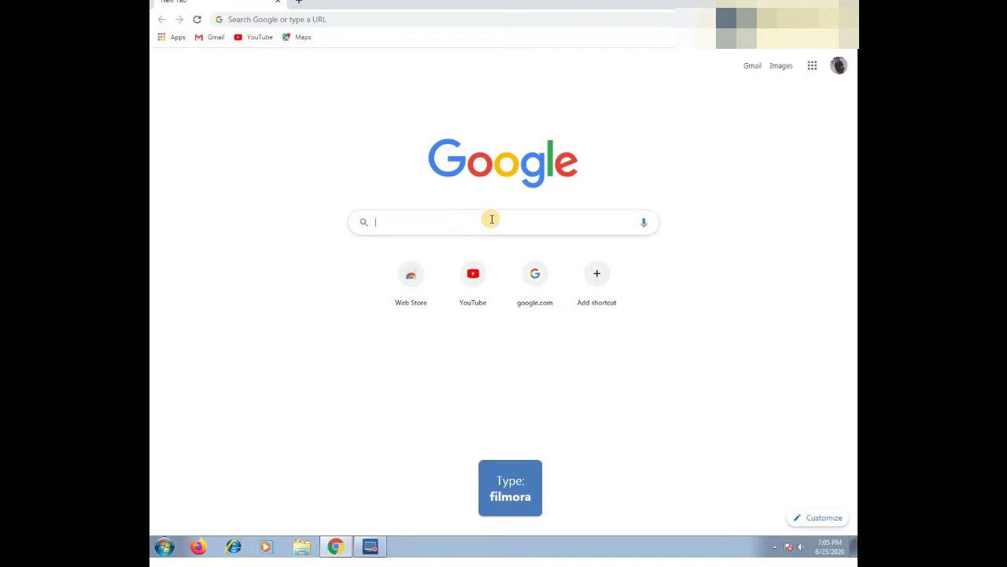
{"action": "type", "text": "filmo"}
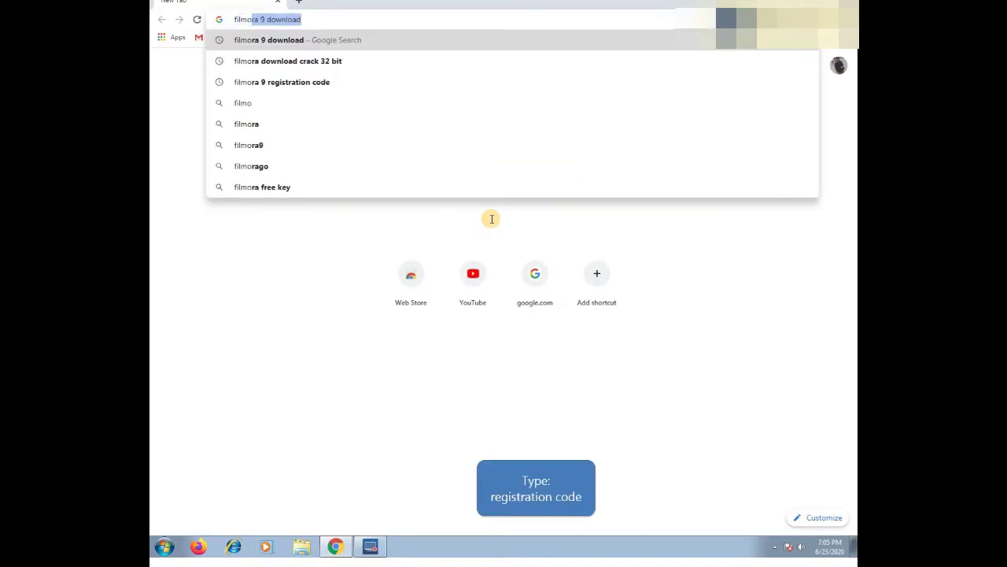
{"action": "type", "text": "ra r"}
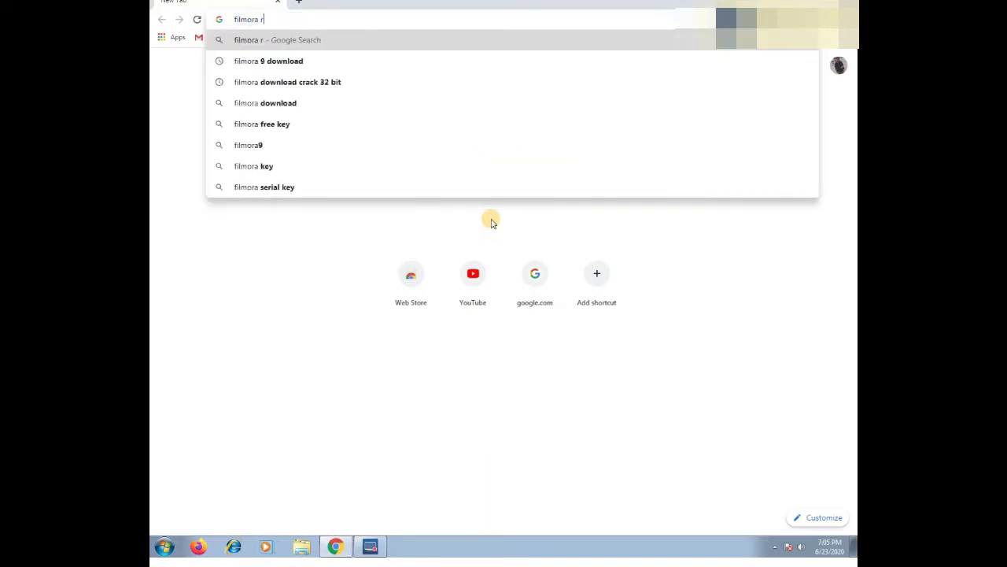
{"action": "type", "text": "egis"}
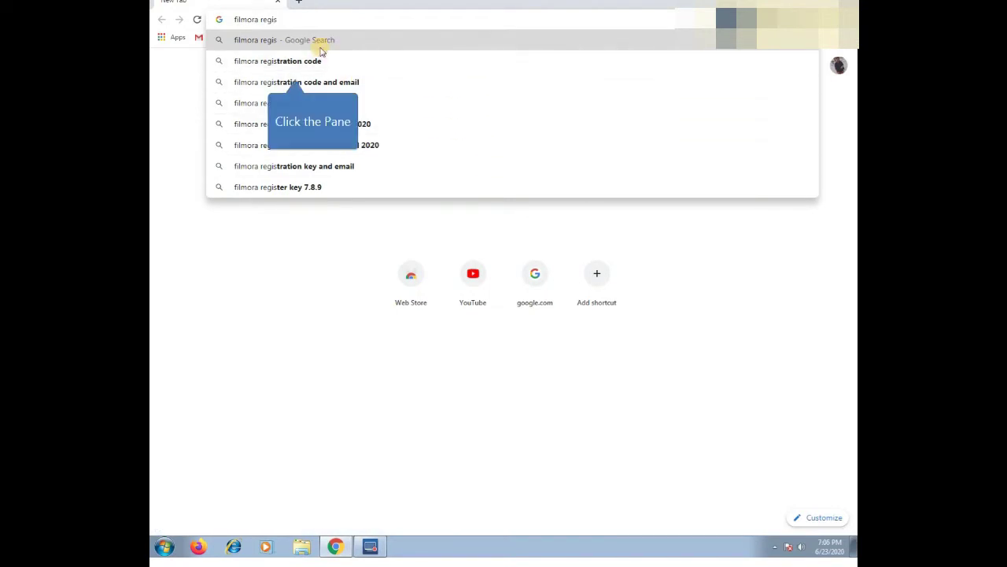
{"action": "left_click", "coordinate": [292, 61]}
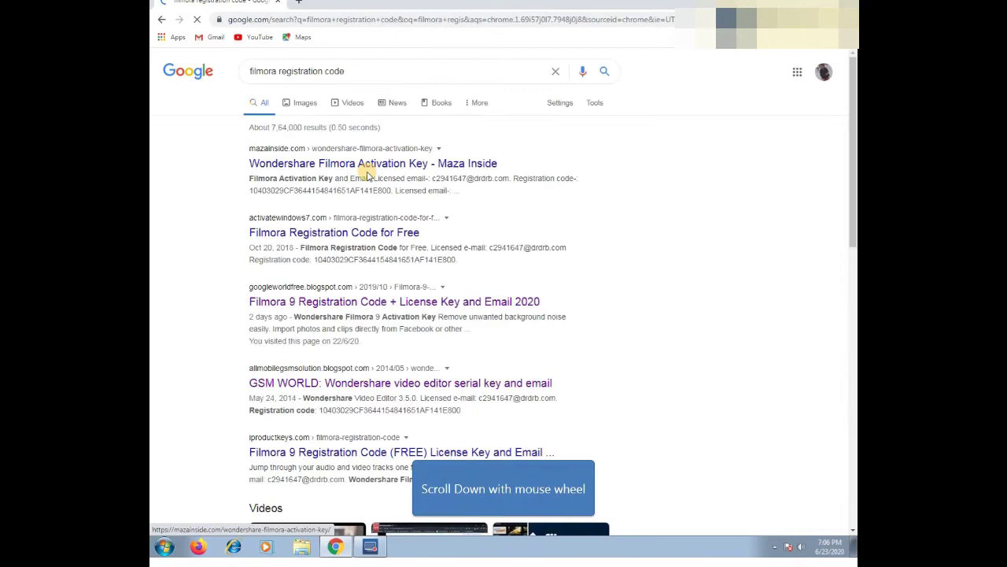
Open the GSM WORLD post, select its licensed e-mail and code list, then minimize Chrome.
{"action": "scroll", "coordinate": [451, 230], "scroll_direction": "down", "scroll_amount": 1}
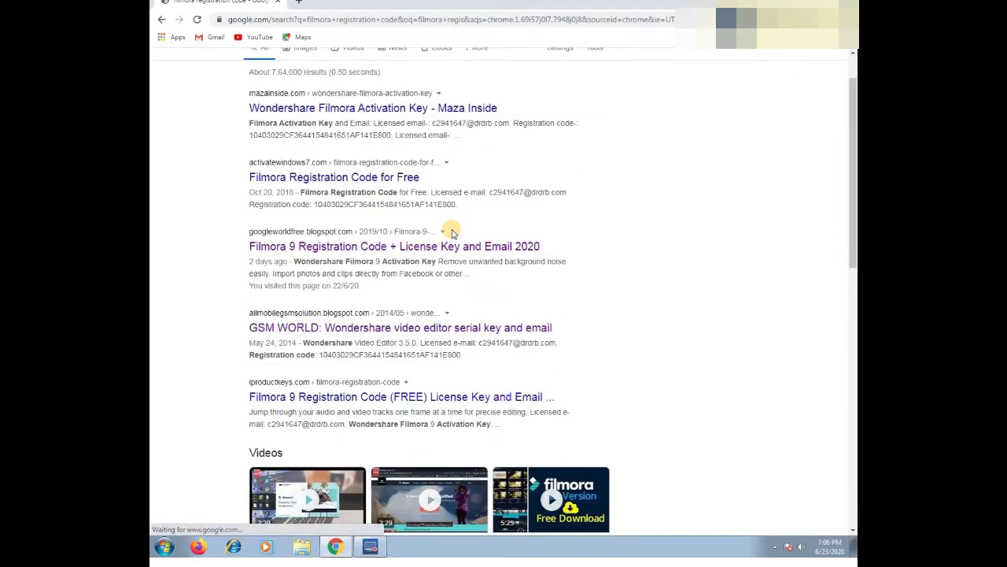
{"action": "scroll", "coordinate": [451, 230], "scroll_direction": "down", "scroll_amount": 2}
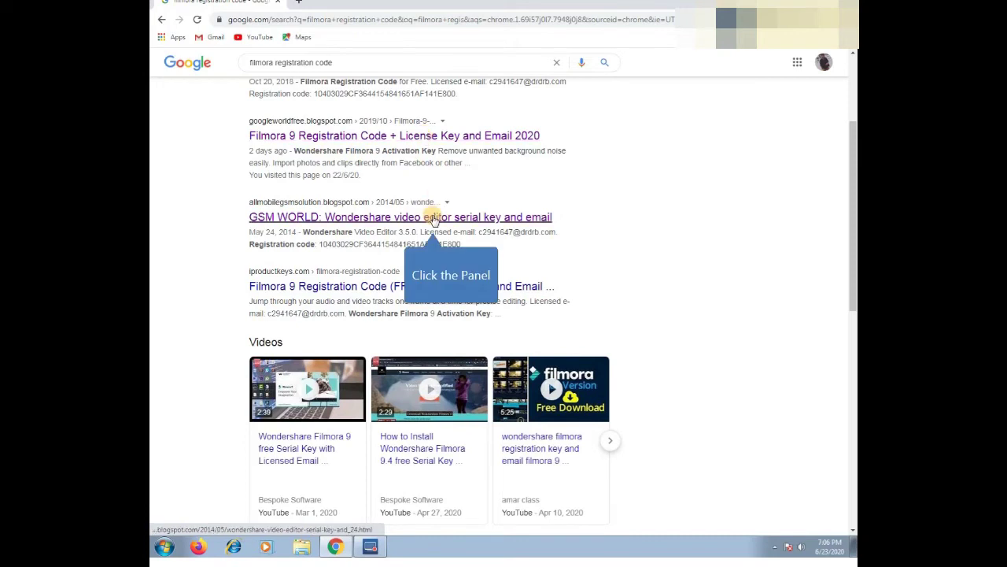
{"action": "left_click", "coordinate": [433, 219]}
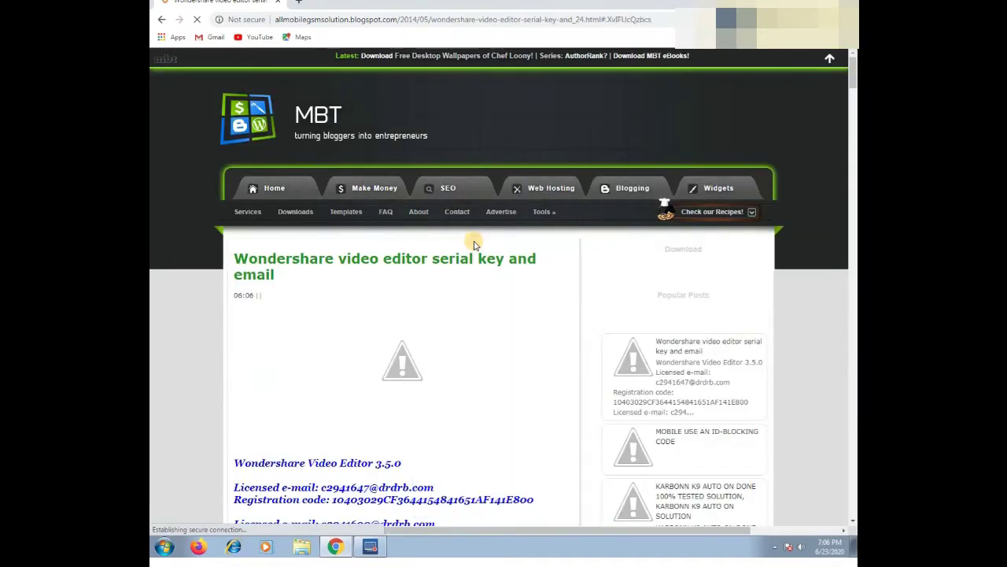
{"action": "scroll", "coordinate": [476, 242], "scroll_direction": "down", "scroll_amount": 5}
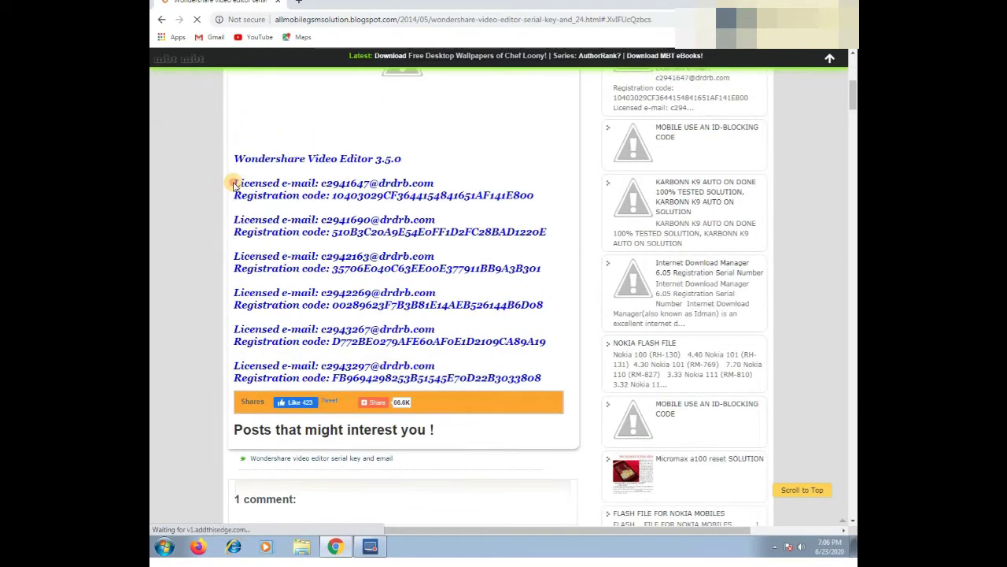
{"action": "left_click_drag", "start_coordinate": [234, 189], "coordinate": [543, 380]}
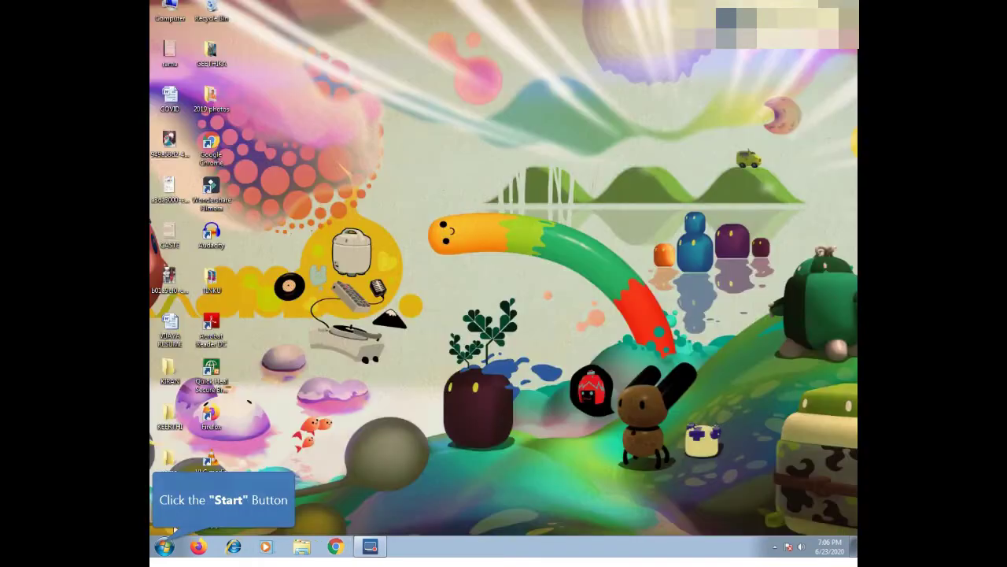
{"action": "left_click", "coordinate": [164, 545]}
Open Notepad maximized, paste the six e-mail and code pairs, and select the first pair.
{"action": "type", "text": "notepad"}
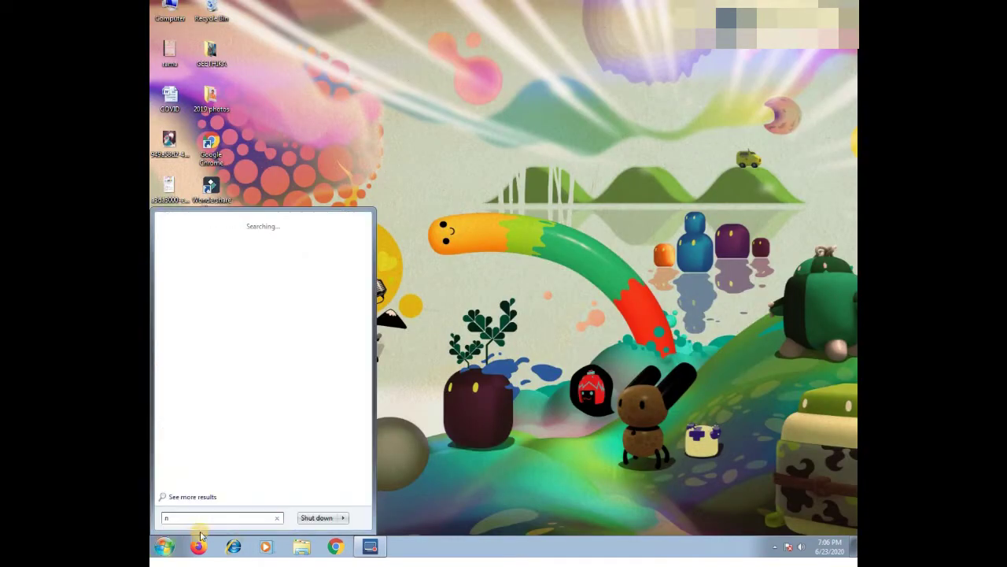
{"action": "left_click", "coordinate": [224, 252]}
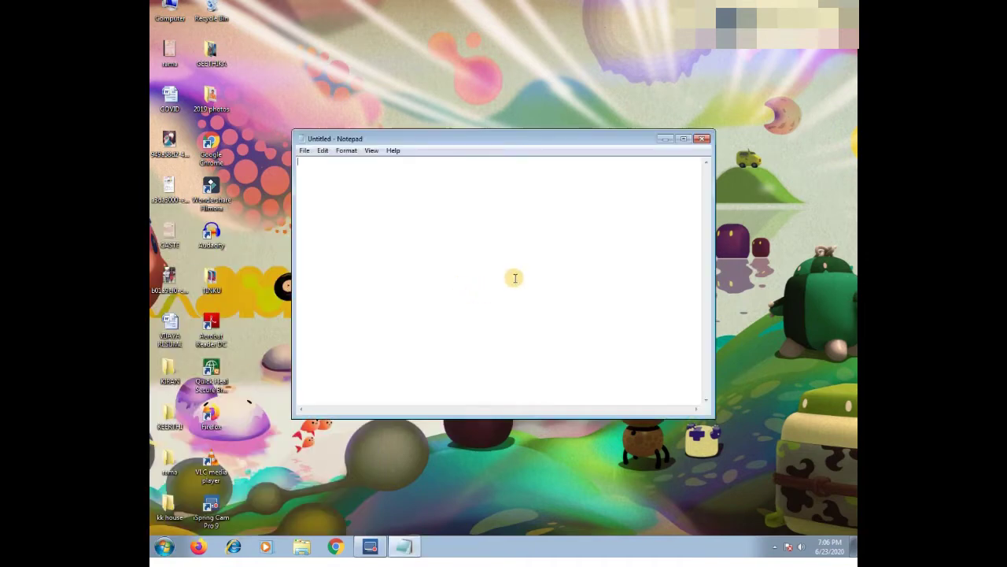
{"action": "left_click", "coordinate": [682, 140]}
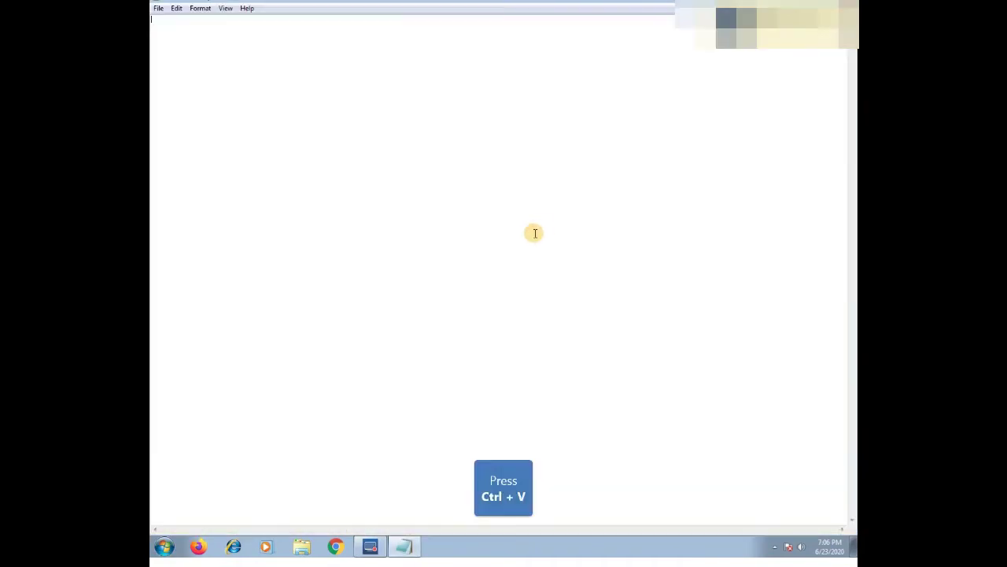
{"action": "key", "text": "ctrl+v"}
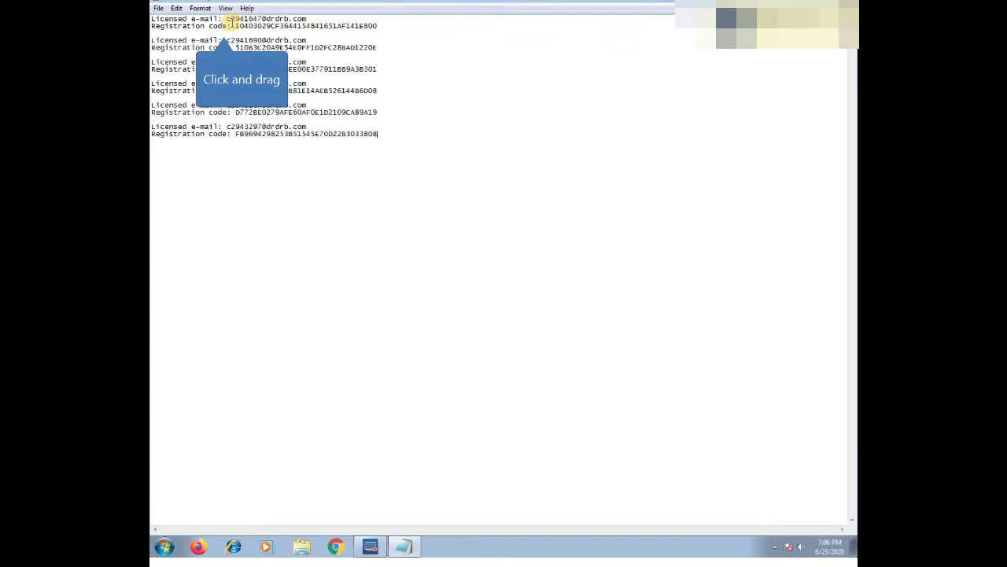
{"action": "left_click_drag", "start_coordinate": [228, 20], "coordinate": [332, 17]}
{"action": "left_click_drag", "start_coordinate": [237, 27], "coordinate": [377, 26]}
{"action": "left_click", "coordinate": [499, 229]}
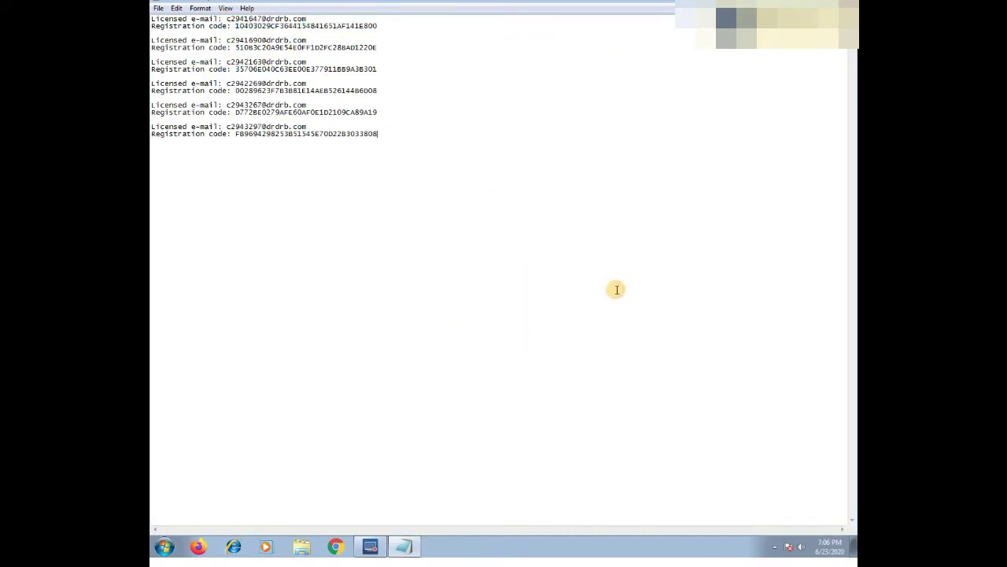
Minimize Notepad and refresh the desktop.
{"action": "left_click", "coordinate": [796, 8]}
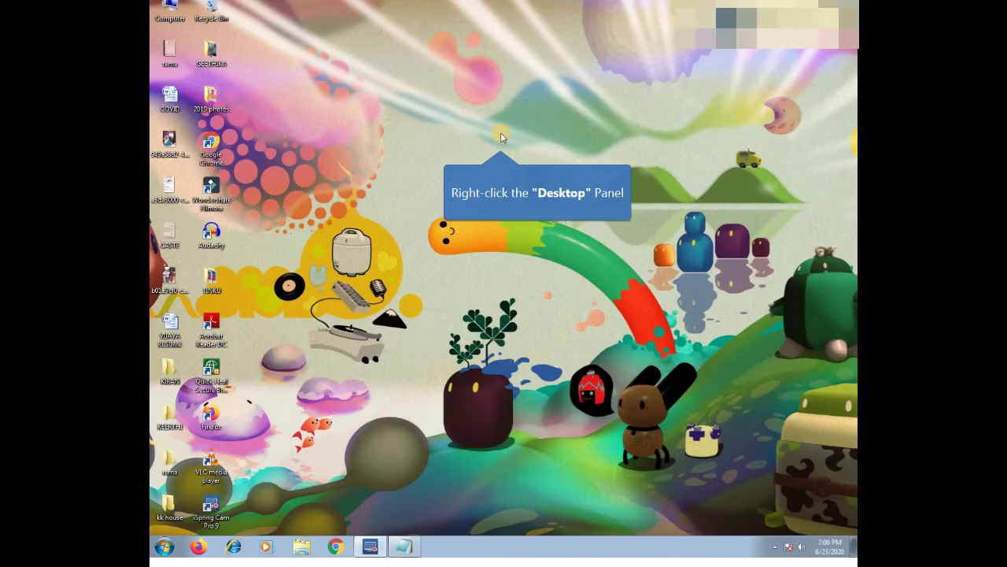
{"action": "right_click", "coordinate": [501, 132]}
{"action": "left_click", "coordinate": [530, 165]}
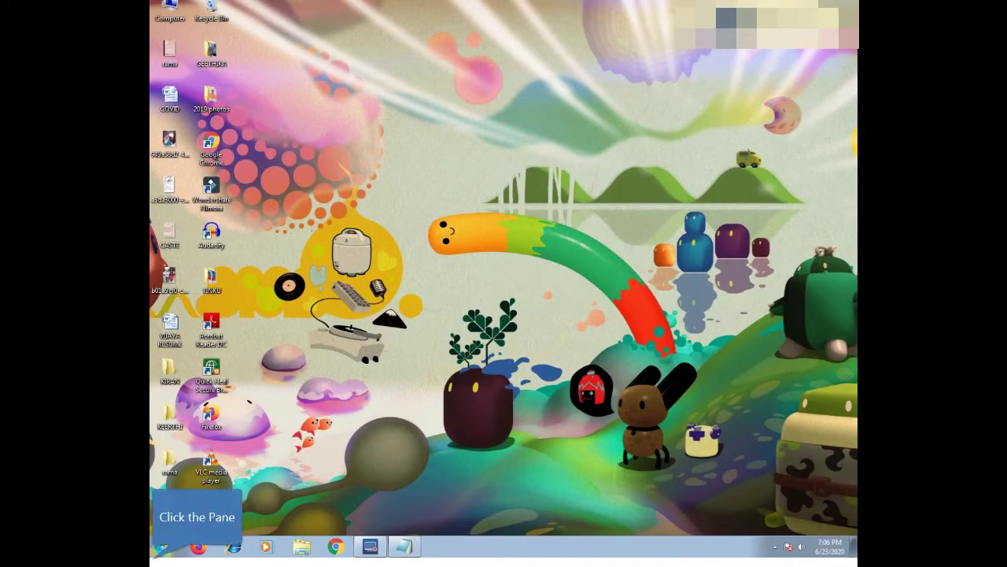
Open Task Manager and end the WSHelper.exe process.
{"action": "left_click", "coordinate": [166, 544]}
{"action": "type", "text": "task manag"}
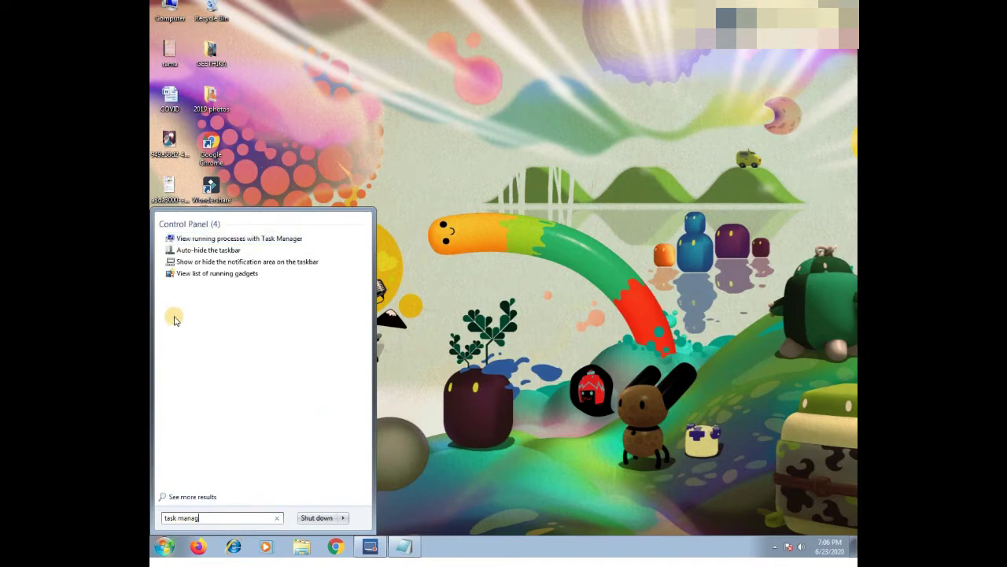
{"action": "left_click", "coordinate": [242, 240]}
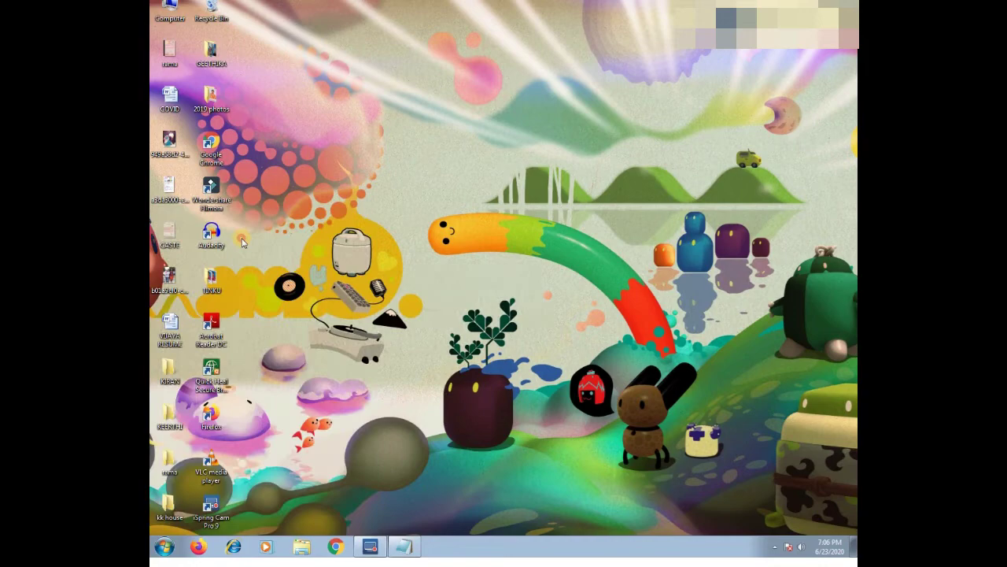
{"action": "left_click", "coordinate": [586, 160]}
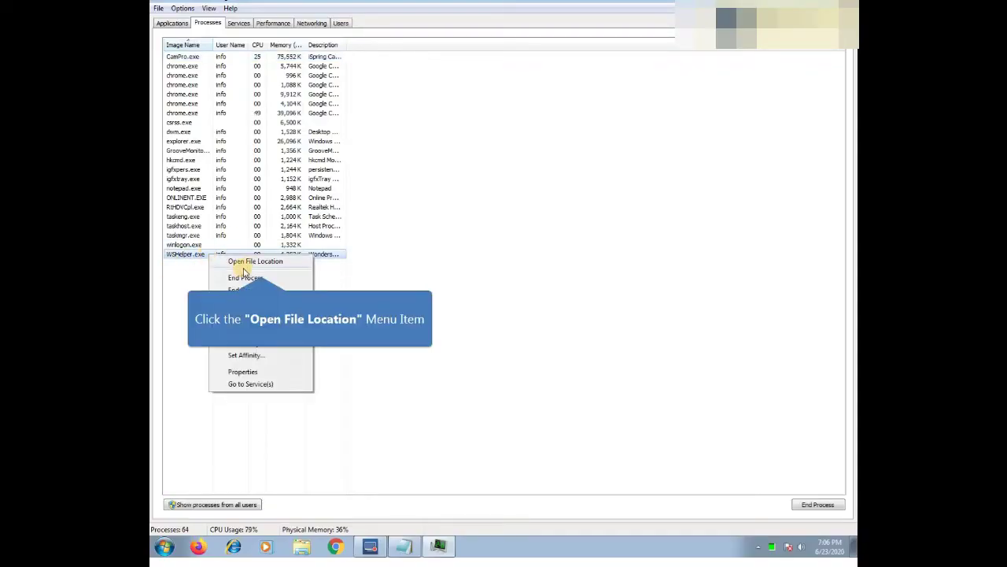
{"action": "left_click", "coordinate": [251, 263]}
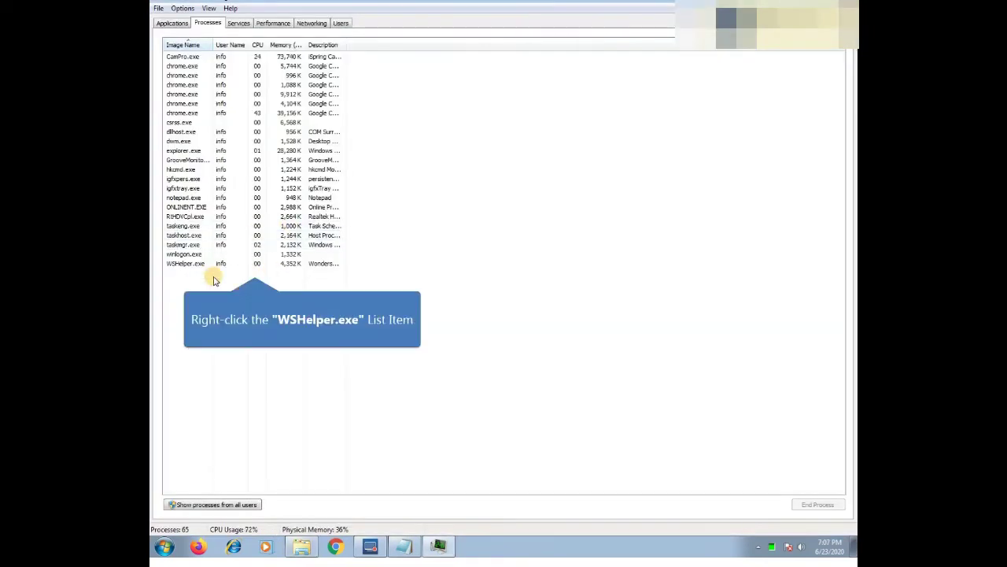
{"action": "right_click", "coordinate": [219, 264]}
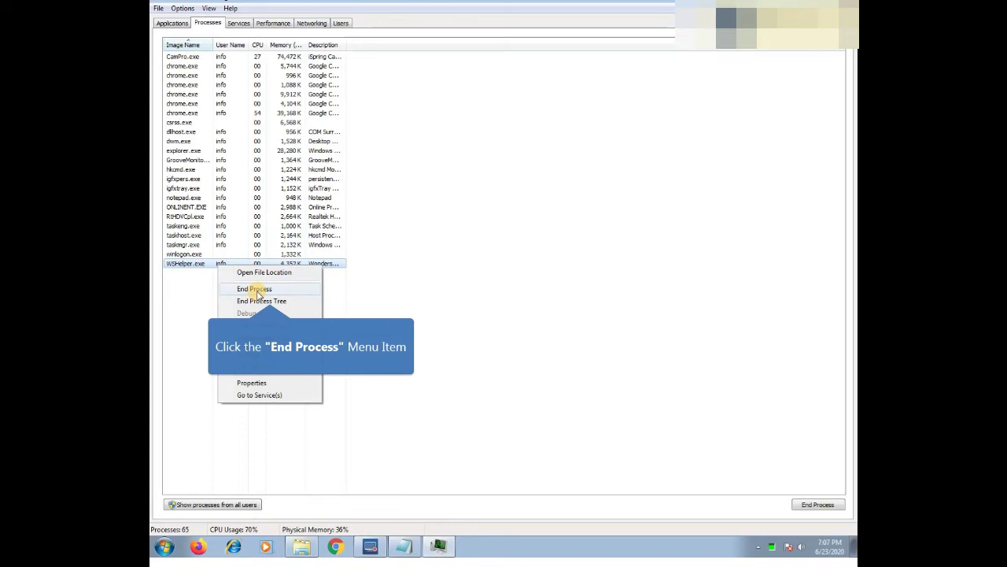
{"action": "left_click", "coordinate": [255, 290]}
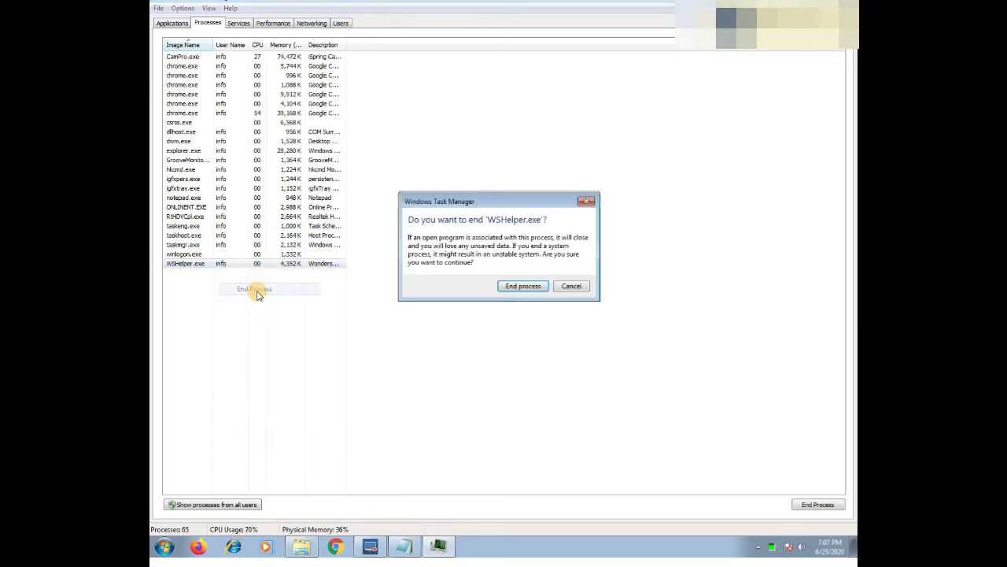
{"action": "left_click", "coordinate": [517, 288]}
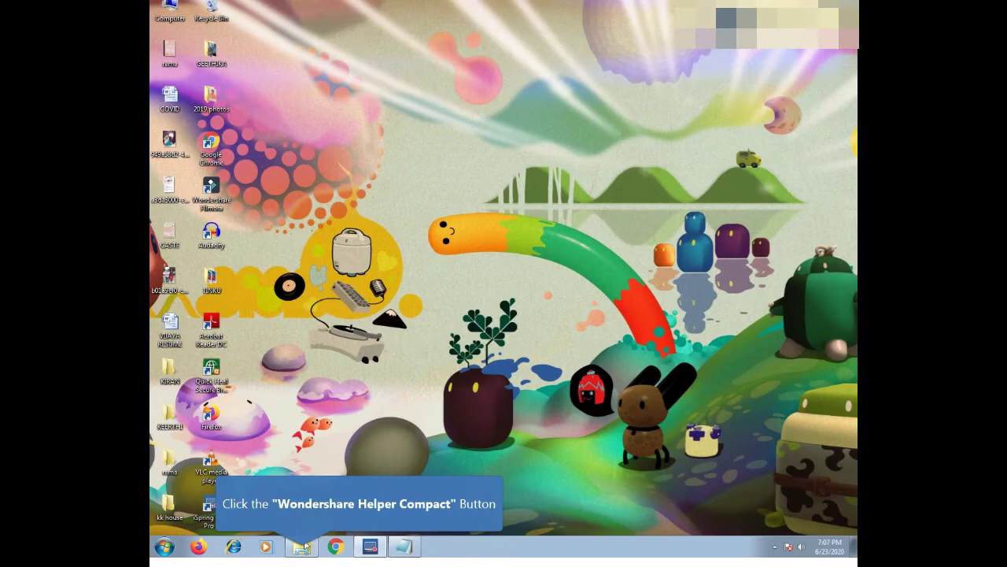
Permanently delete the WSHelper application from the Wondershare Helper Compact folder with Shift+Delete.
{"action": "mouse_move", "coordinate": [303, 545]}
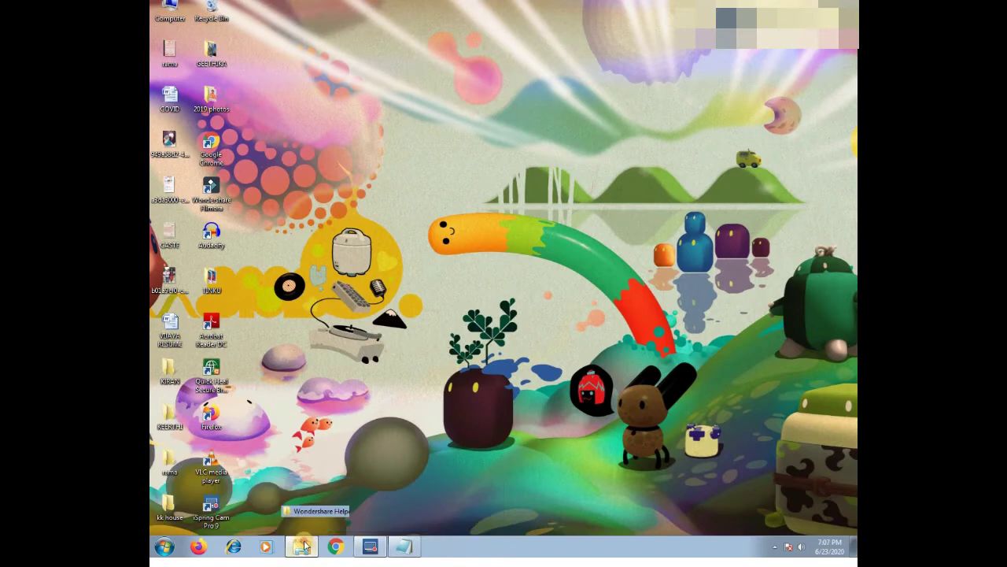
{"action": "left_click", "coordinate": [313, 511]}
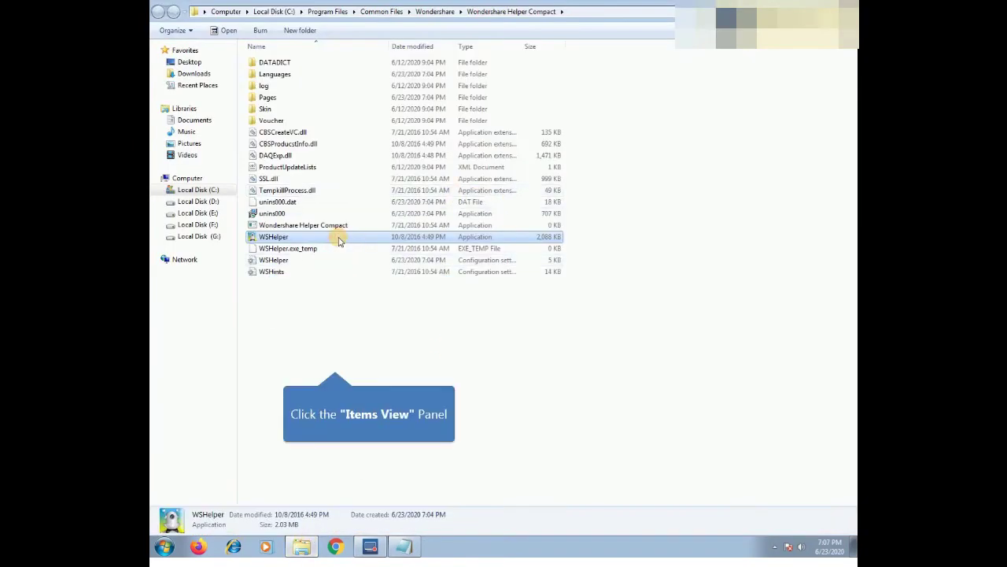
{"action": "left_click", "coordinate": [336, 355]}
{"action": "right_click", "coordinate": [334, 239]}
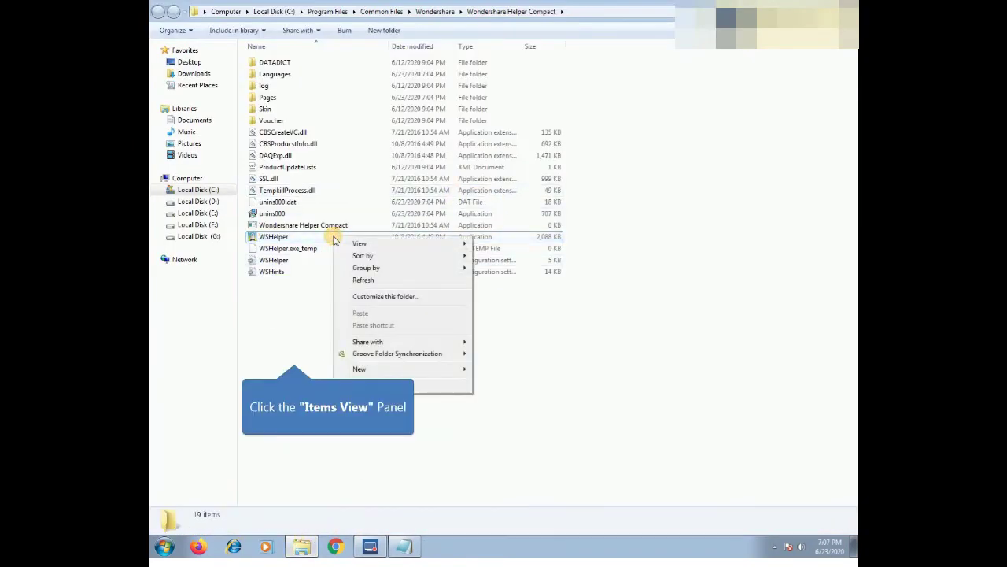
{"action": "left_click", "coordinate": [294, 347]}
{"action": "left_click", "coordinate": [334, 239]}
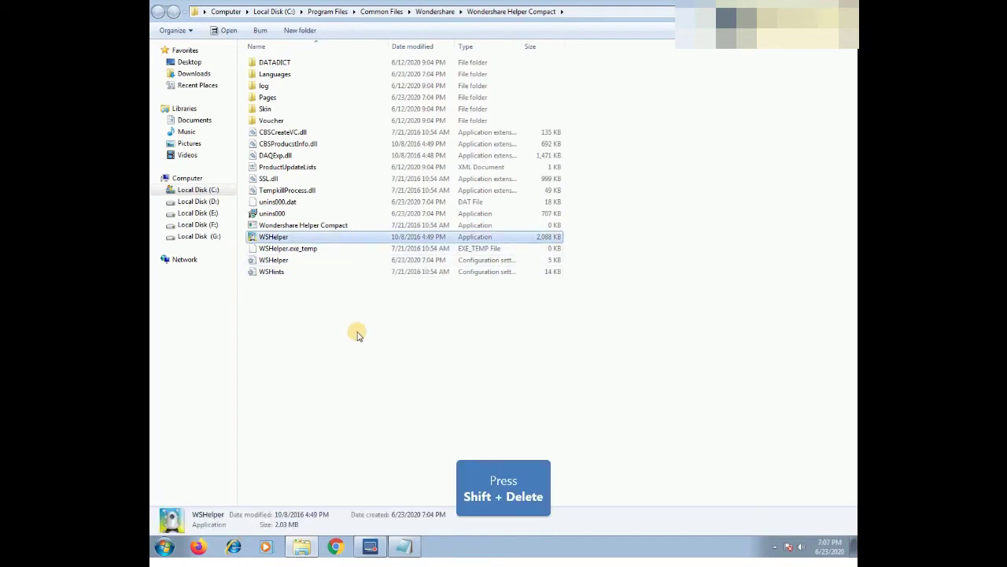
{"action": "key", "text": "shift+Delete"}
{"action": "key", "text": "Return"}
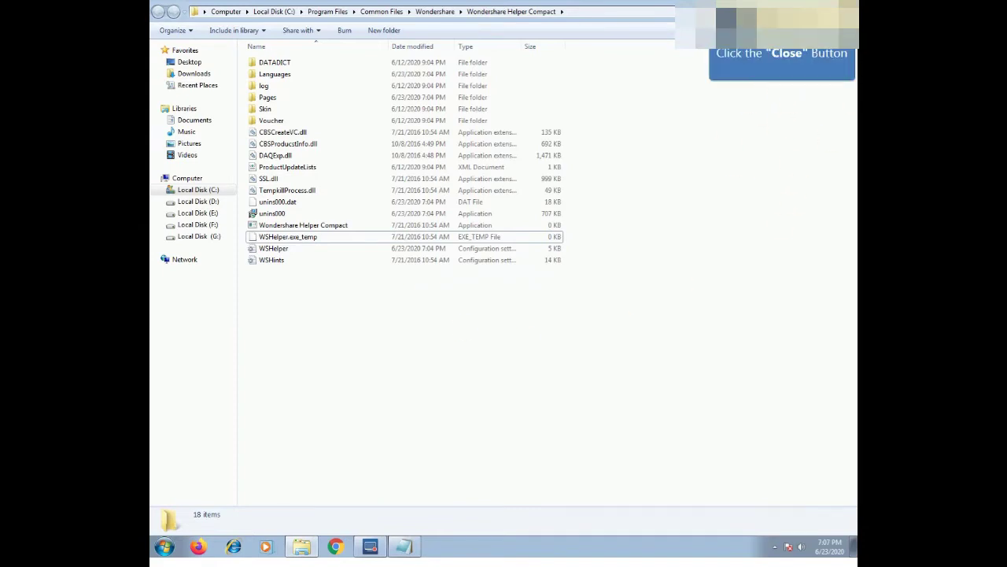
Close the Explorer window and refresh the desktop twice.
{"action": "left_click", "coordinate": [844, 11]}
{"action": "right_click", "coordinate": [465, 156]}
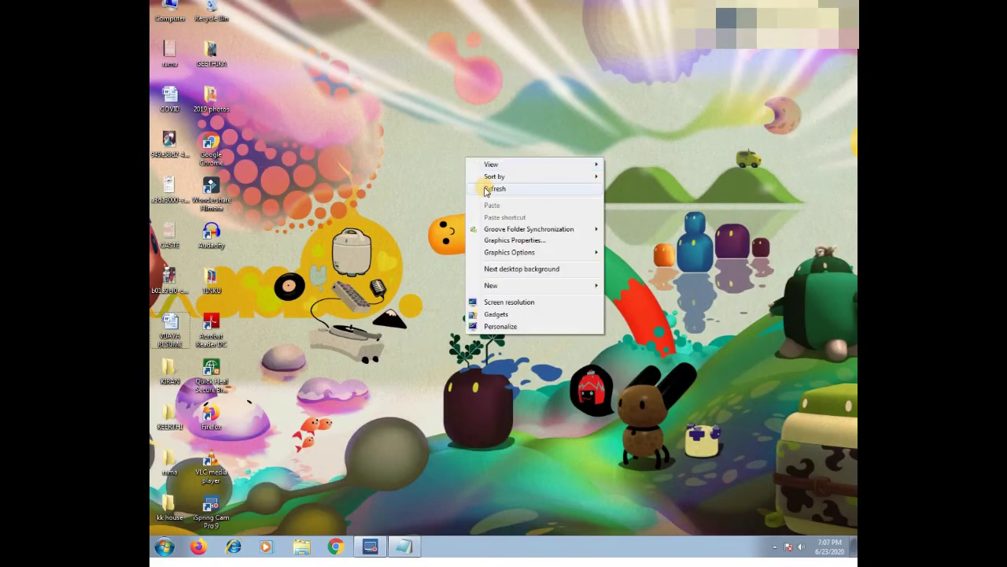
{"action": "left_click", "coordinate": [492, 189]}
{"action": "right_click", "coordinate": [456, 179]}
{"action": "left_click", "coordinate": [473, 211]}
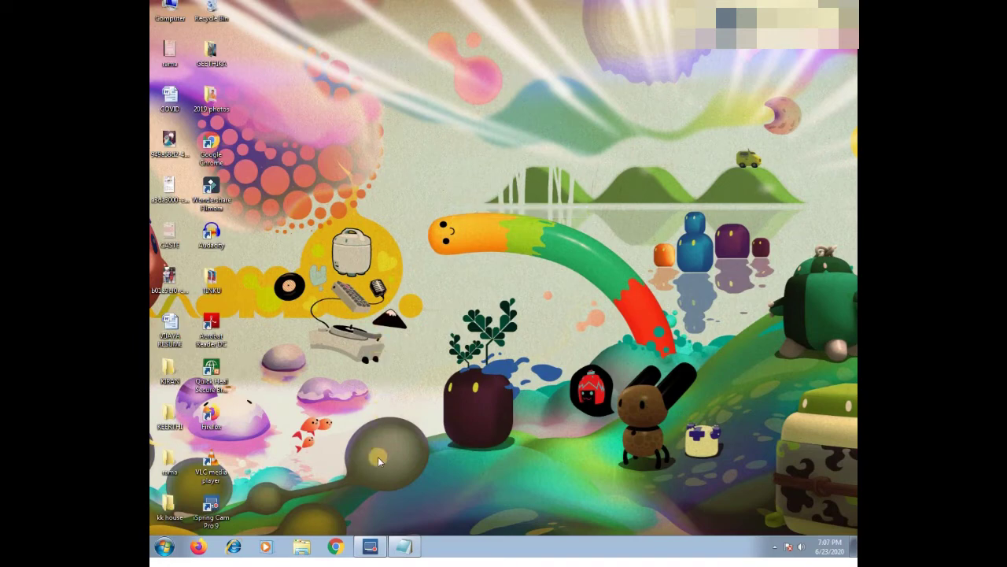
Launch Filmora9 in Full Feature Mode, then open and close the Register Your Software form.
{"action": "left_click", "coordinate": [207, 192]}
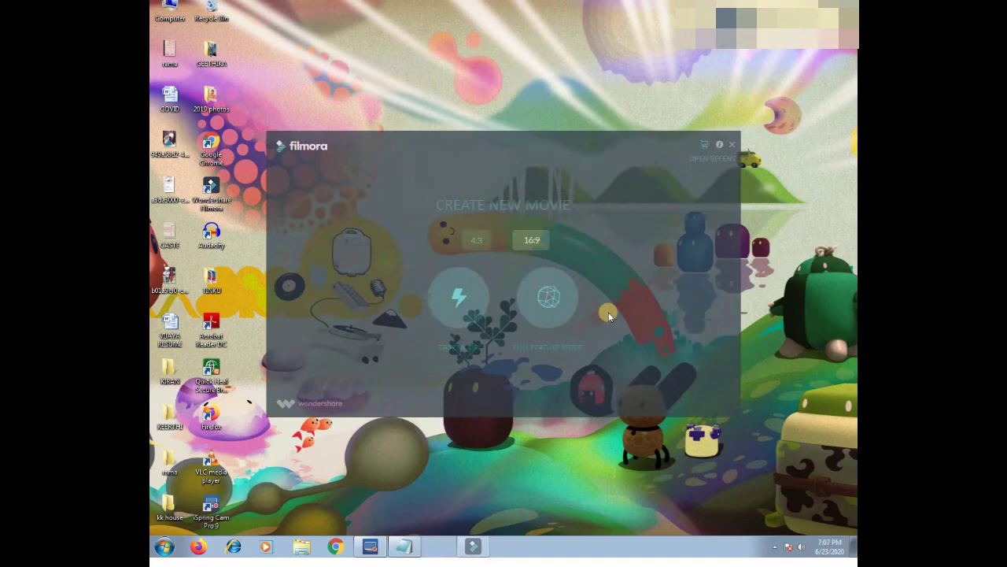
{"action": "left_click", "coordinate": [554, 286]}
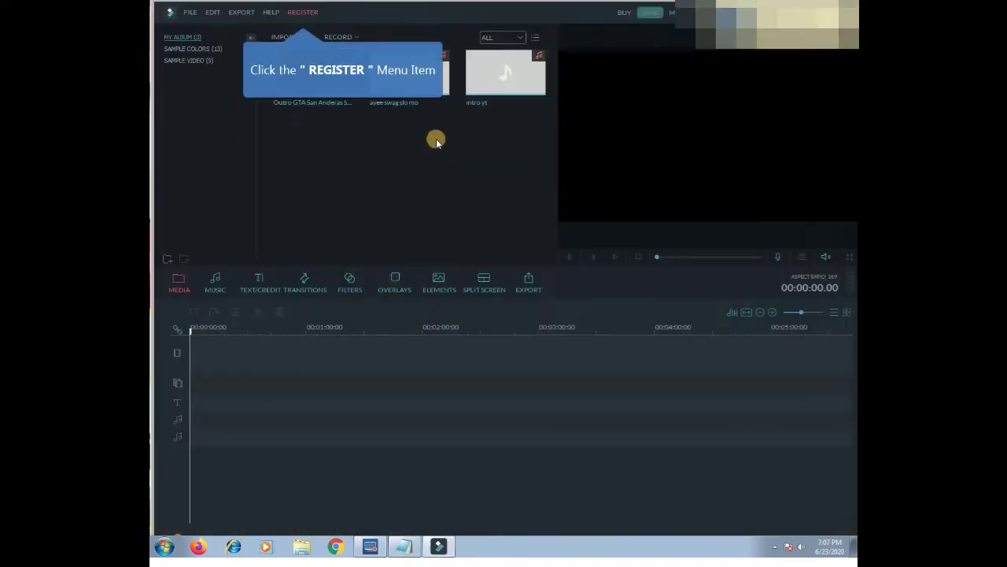
{"action": "left_click", "coordinate": [303, 12]}
{"action": "left_click", "coordinate": [307, 28]}
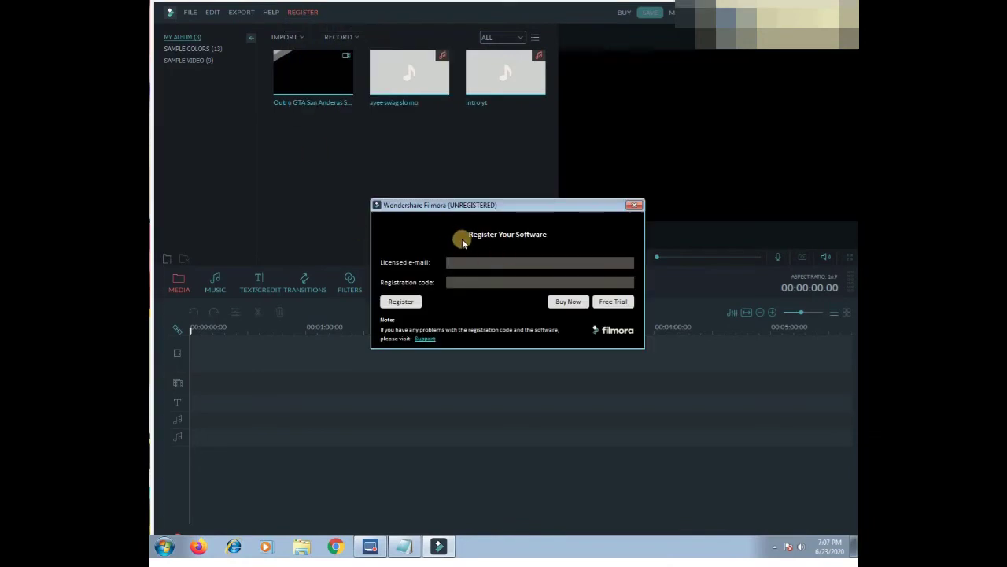
{"action": "left_click", "coordinate": [634, 206]}
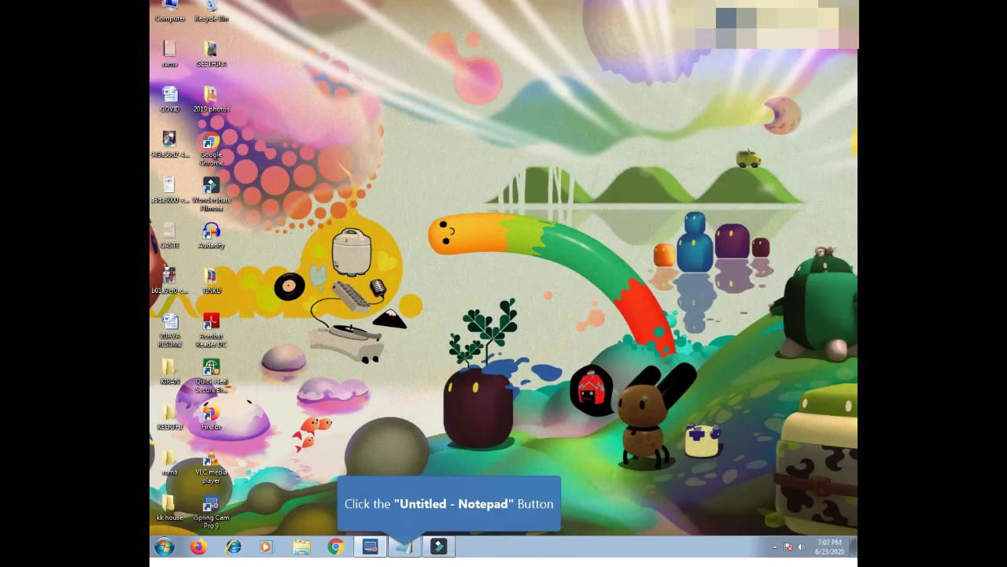
Copy the second licensed e-mail from Notepad and paste it into Filmora's licensed e-mail field.
{"action": "left_click", "coordinate": [404, 546]}
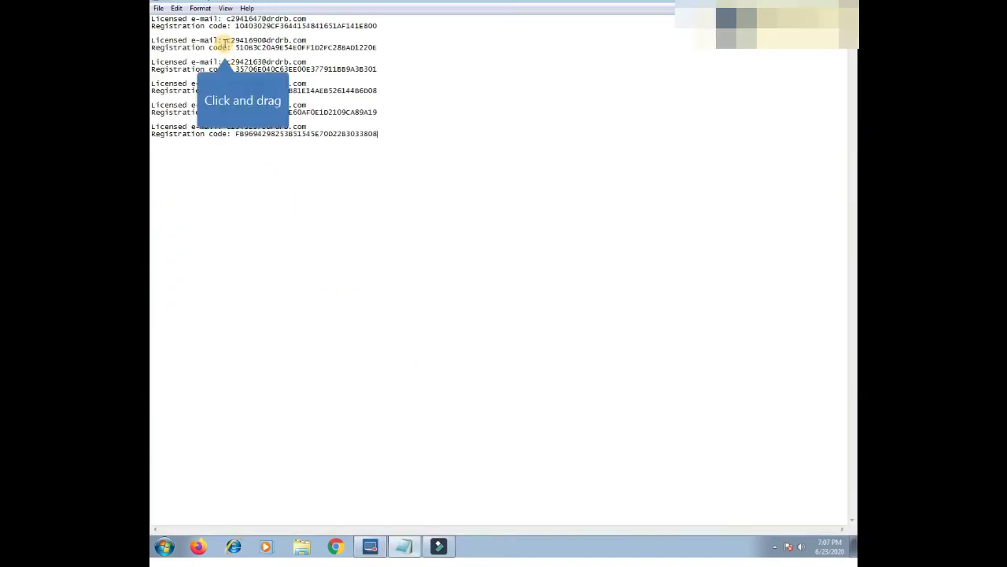
{"action": "left_click_drag", "start_coordinate": [226, 40], "coordinate": [289, 41]}
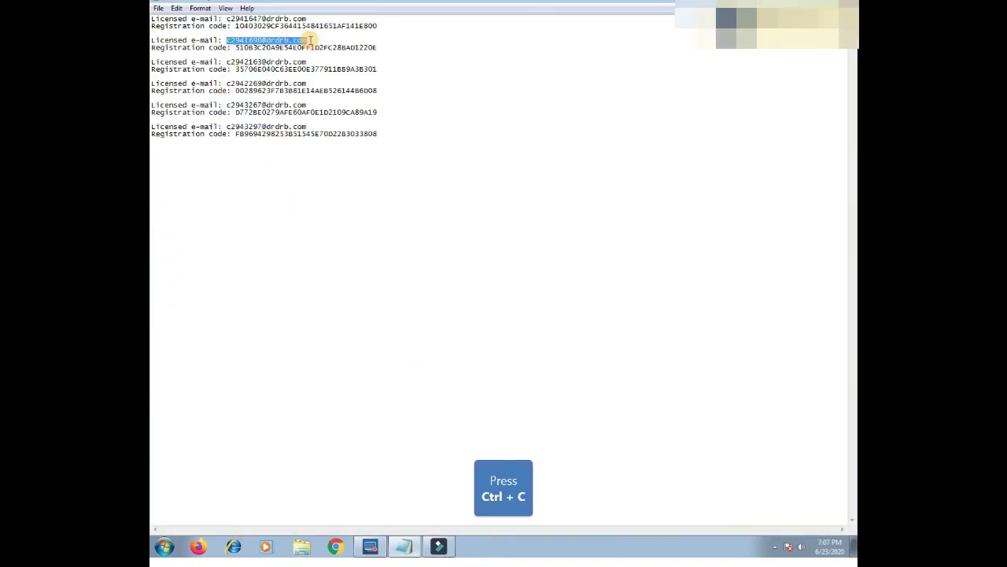
{"action": "key", "text": "ctrl+c"}
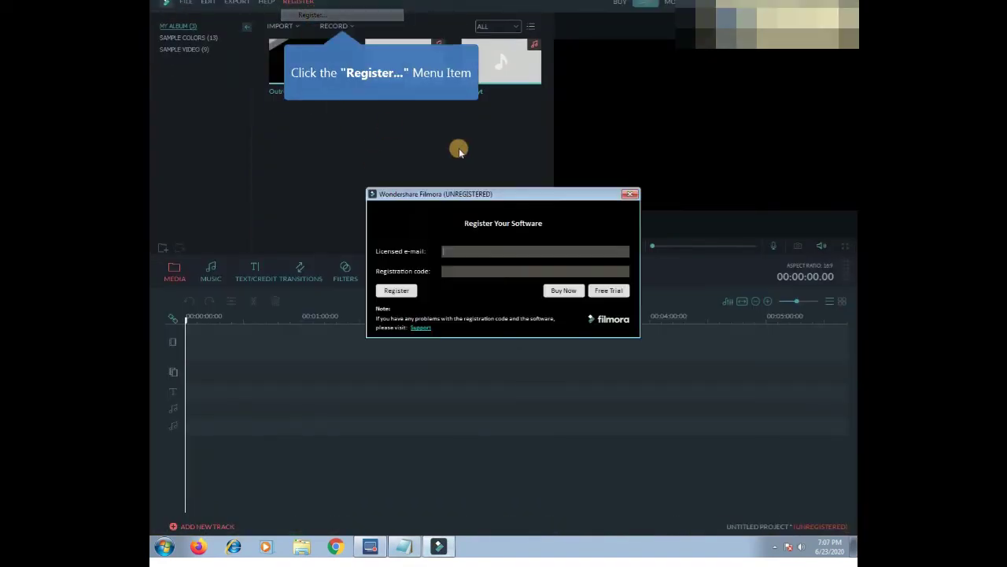
{"action": "left_click", "coordinate": [517, 258]}
{"action": "key", "text": "ctrl+v"}
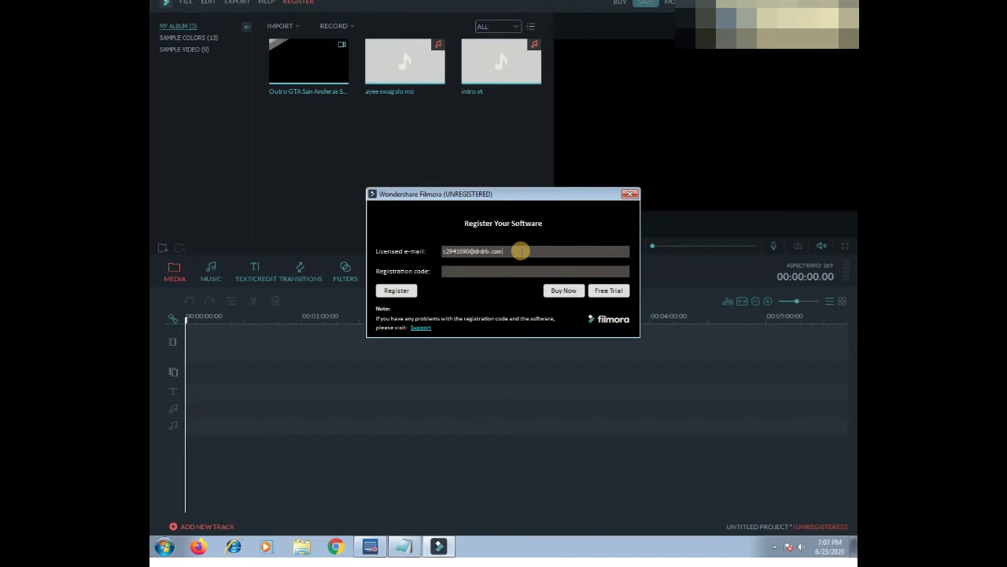
Copy that e-mail's matching code from Notepad and paste it into the Registration code field.
{"action": "key", "text": "alt+Tab"}
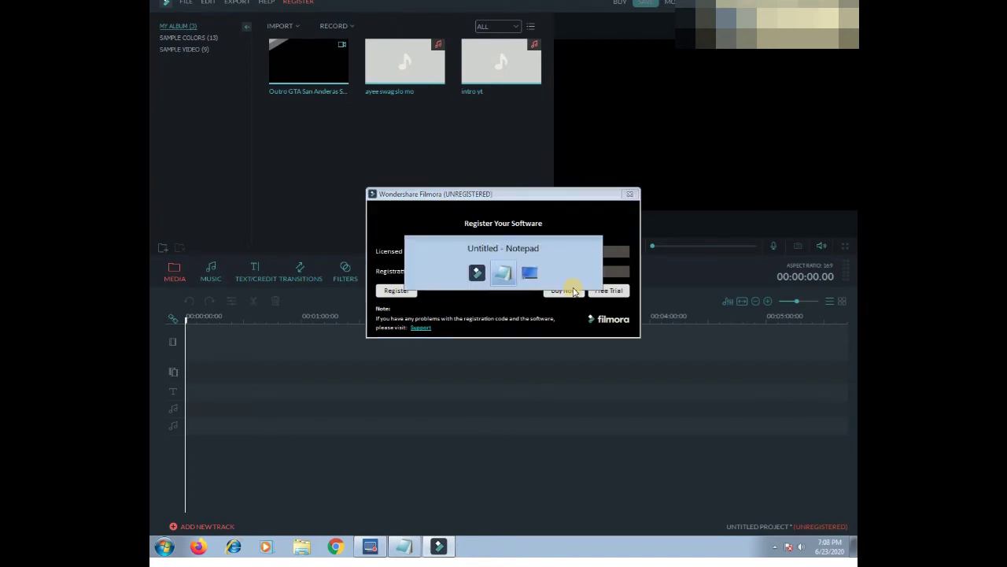
{"action": "key", "text": "Tab"}
{"action": "key", "text": "Tab"}
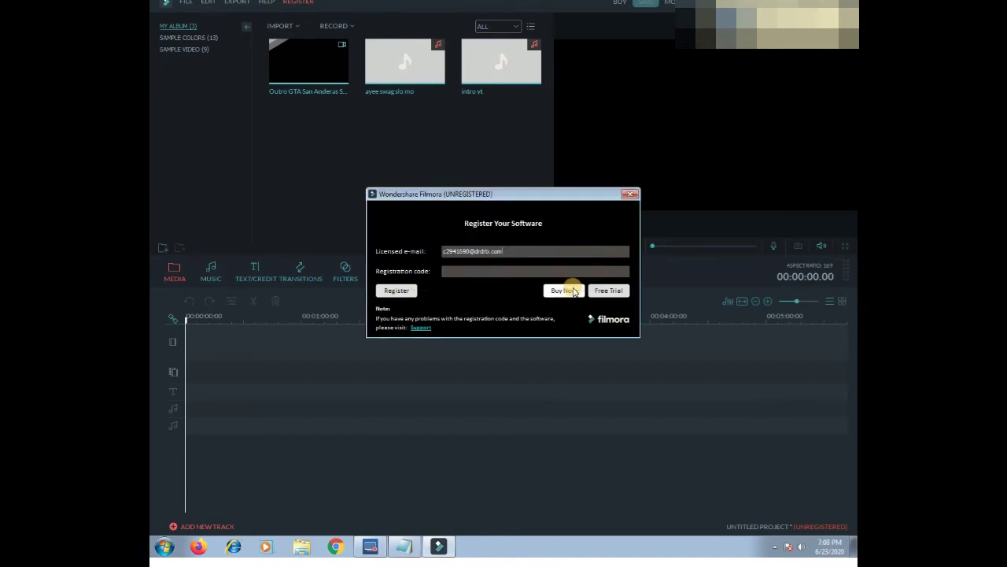
{"action": "key", "text": "alt+Tab"}
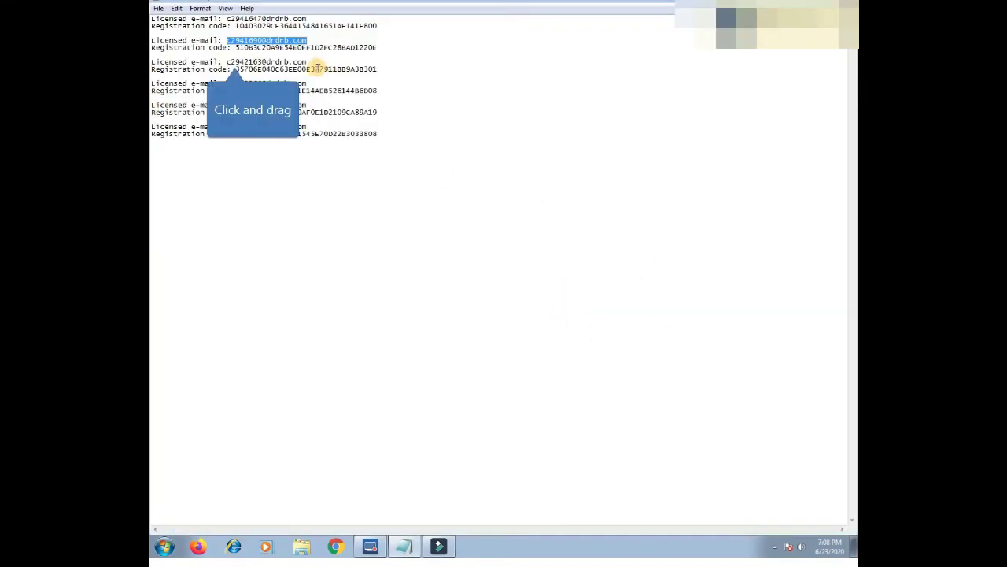
{"action": "left_click_drag", "start_coordinate": [235, 48], "coordinate": [389, 47]}
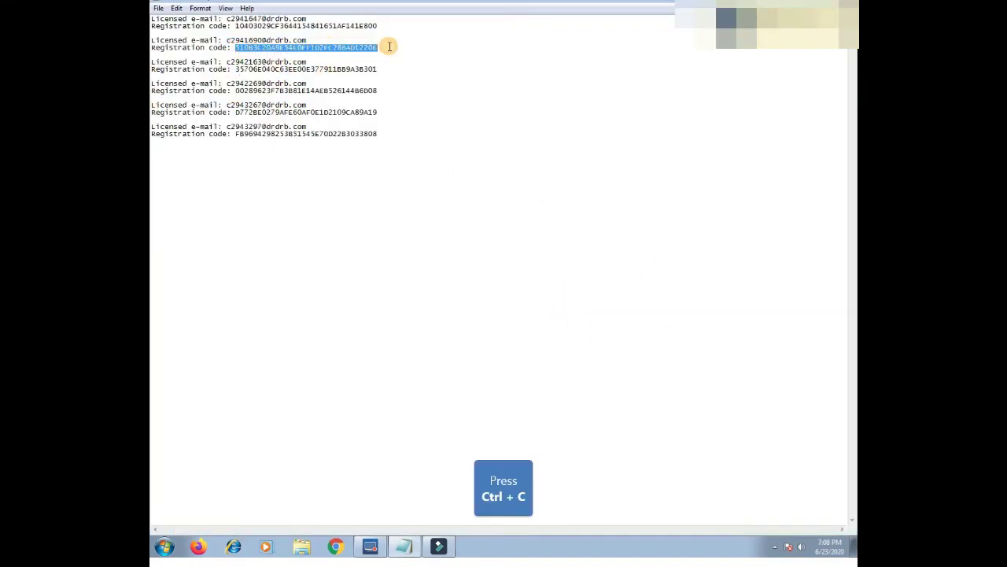
{"action": "key", "text": "alt+Tab"}
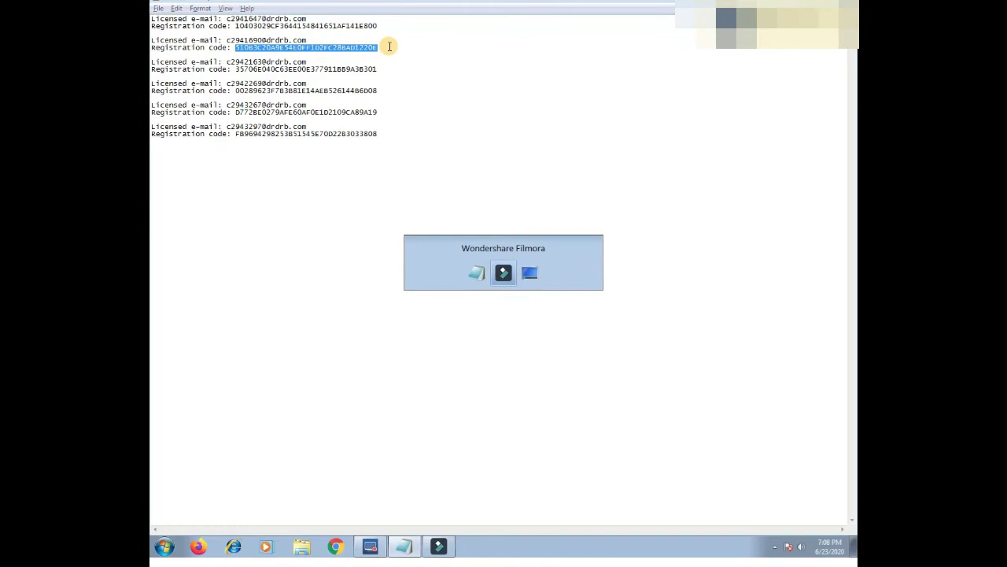
{"action": "left_click", "coordinate": [483, 272]}
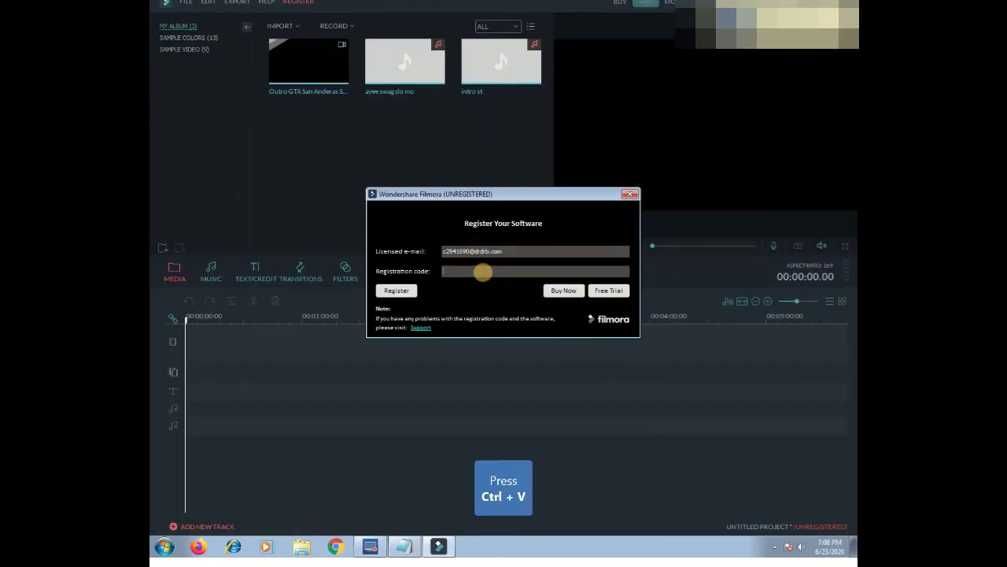
{"action": "key", "text": "ctrl+v"}
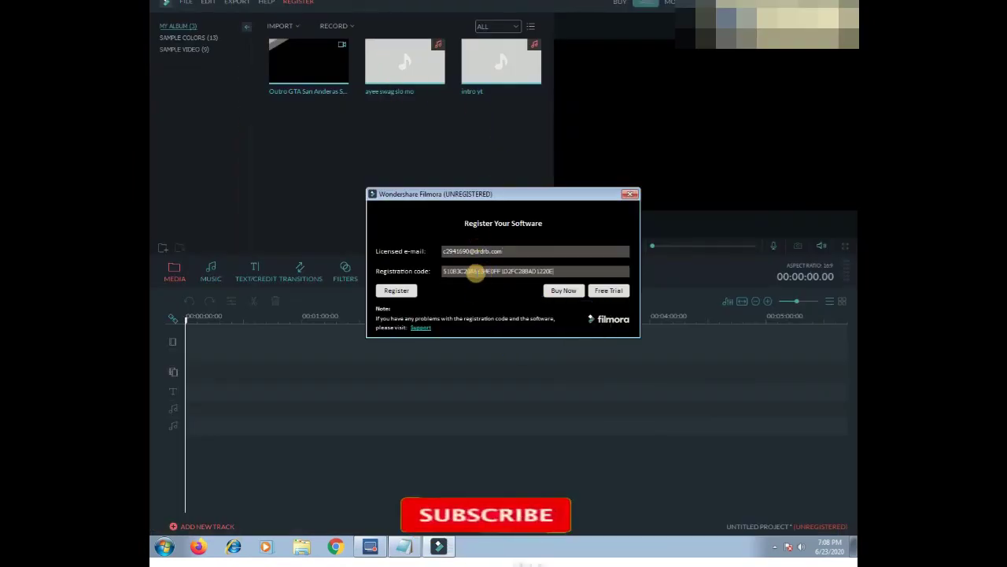
Submit the registration and acknowledge the 'has been registered' confirmation with OK.
{"action": "left_click", "coordinate": [397, 290]}
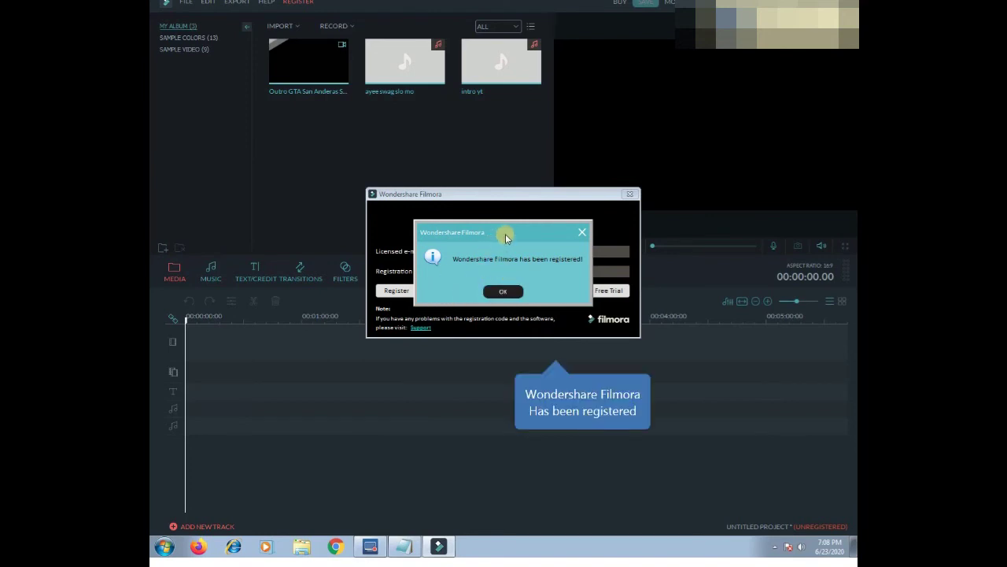
{"action": "left_click_drag", "start_coordinate": [506, 232], "coordinate": [505, 221]}
{"action": "left_click", "coordinate": [501, 281]}
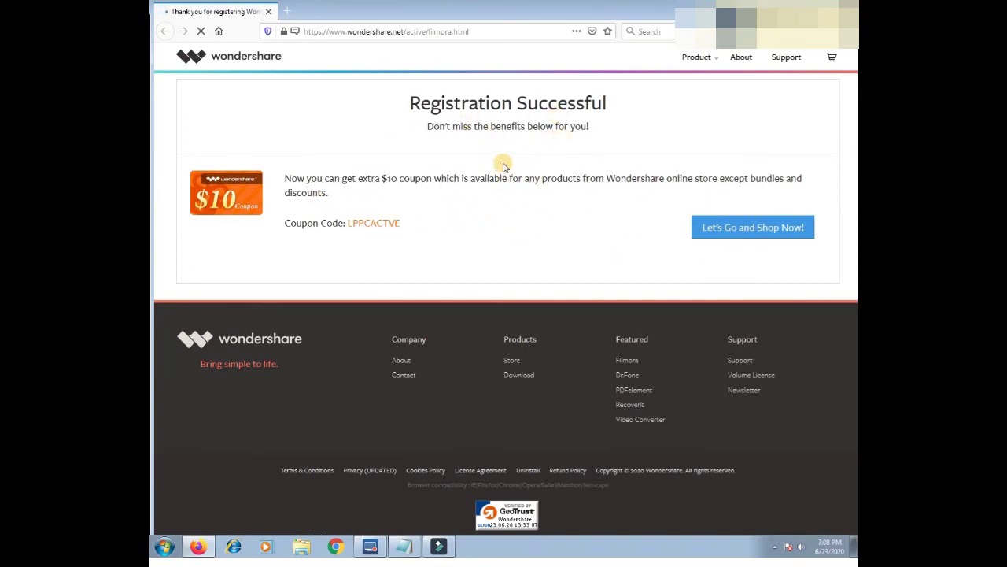
Close the Firefox Registration Successful page with Alt+F4.
{"action": "key", "text": "alt+F4"}
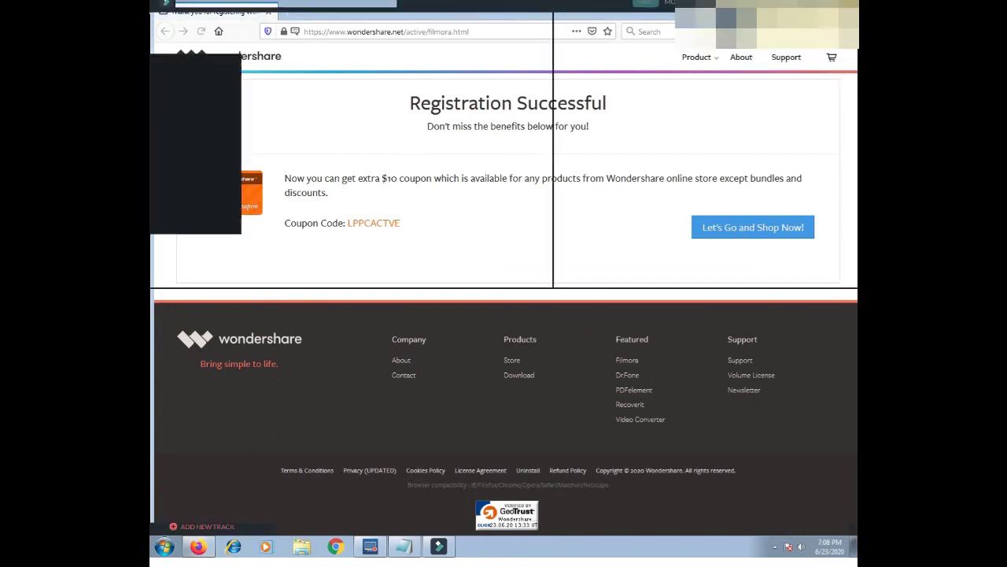
Check that the registration form shows the saved licence, then close Notepad without saving.
{"action": "left_click", "coordinate": [298, 4]}
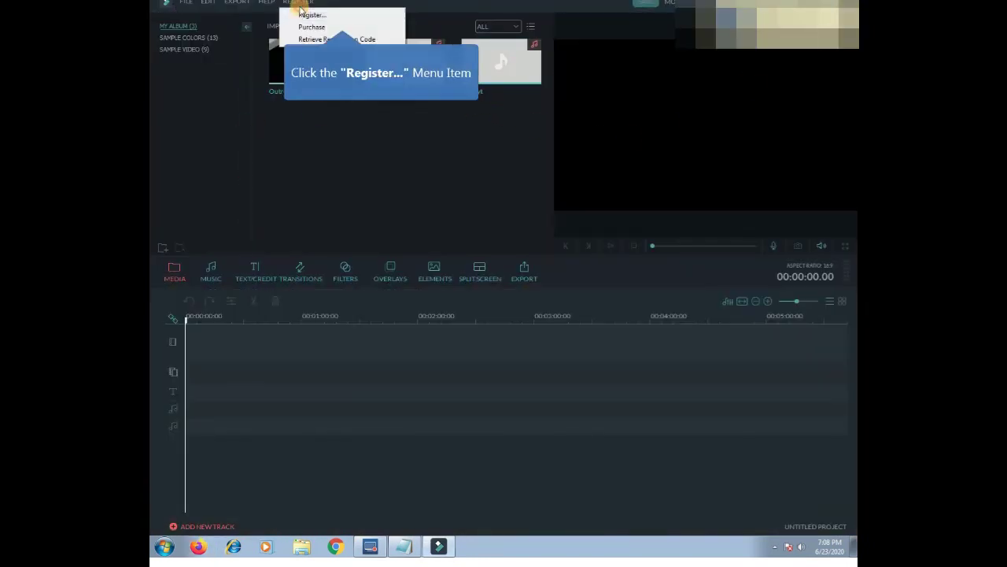
{"action": "left_click", "coordinate": [302, 13]}
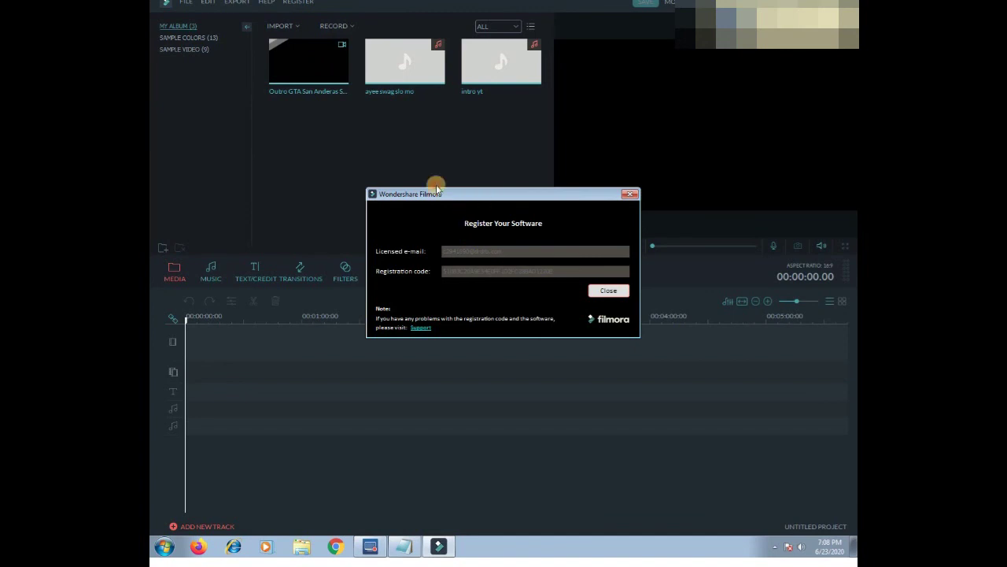
{"action": "left_click", "coordinate": [630, 194]}
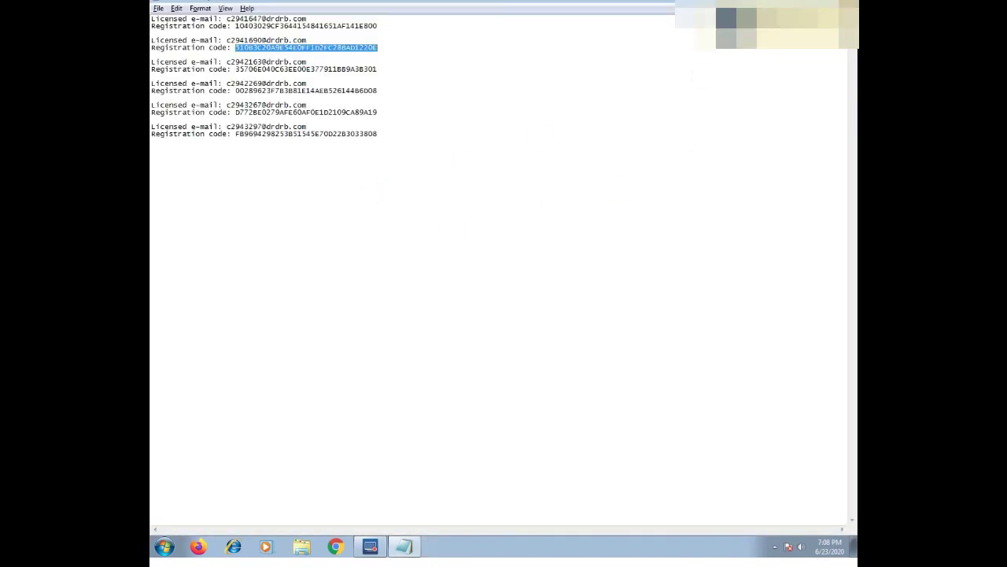
{"action": "key", "text": "alt+F4"}
{"action": "left_click", "coordinate": [526, 270]}
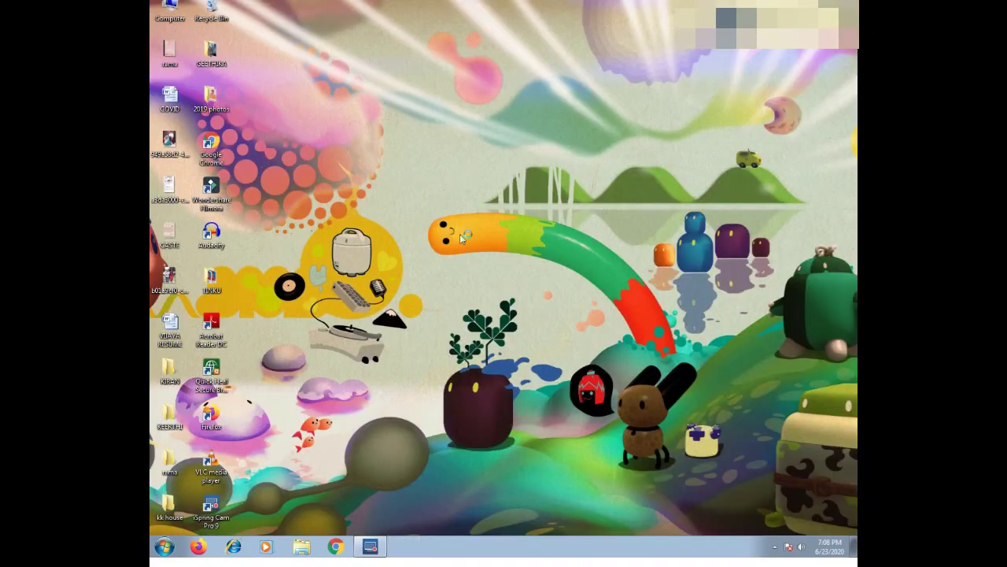